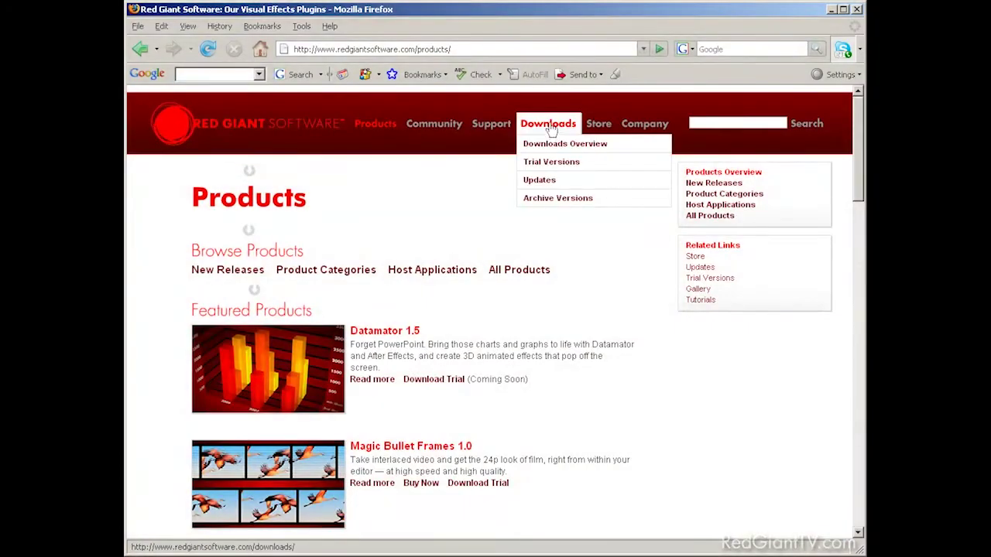
Go to Downloads > Trial Versions on the Red Giant Software site
click(552, 164)
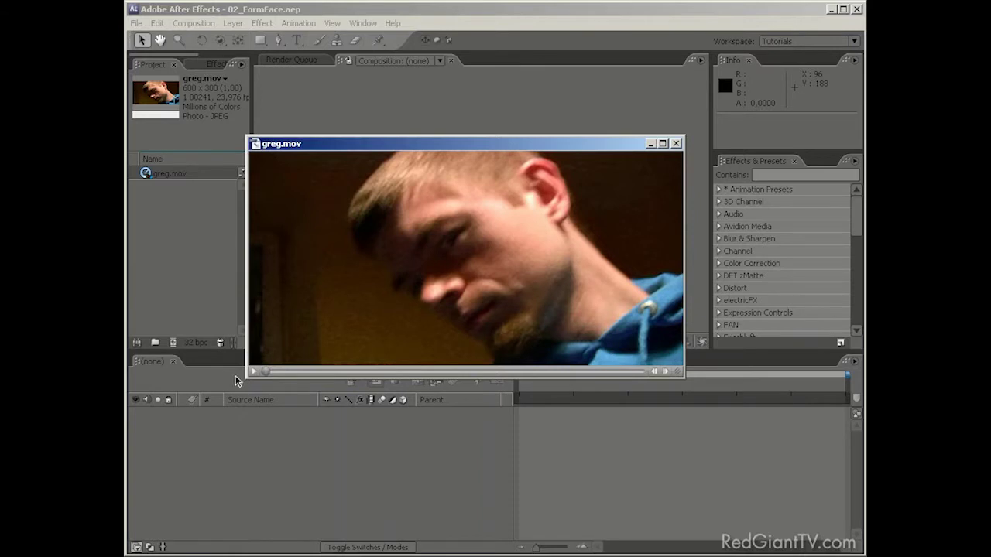
drag(263, 373, 547, 375)
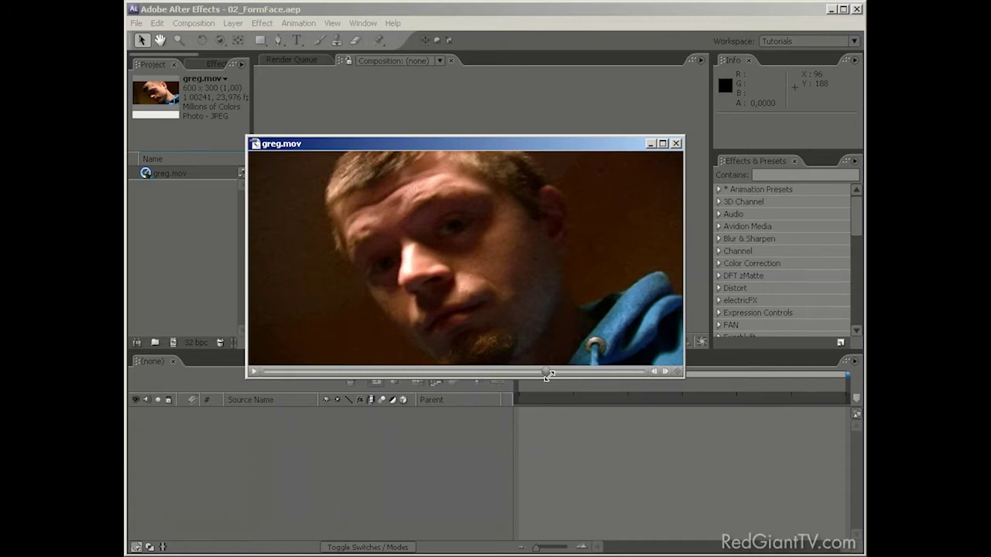
click(676, 143)
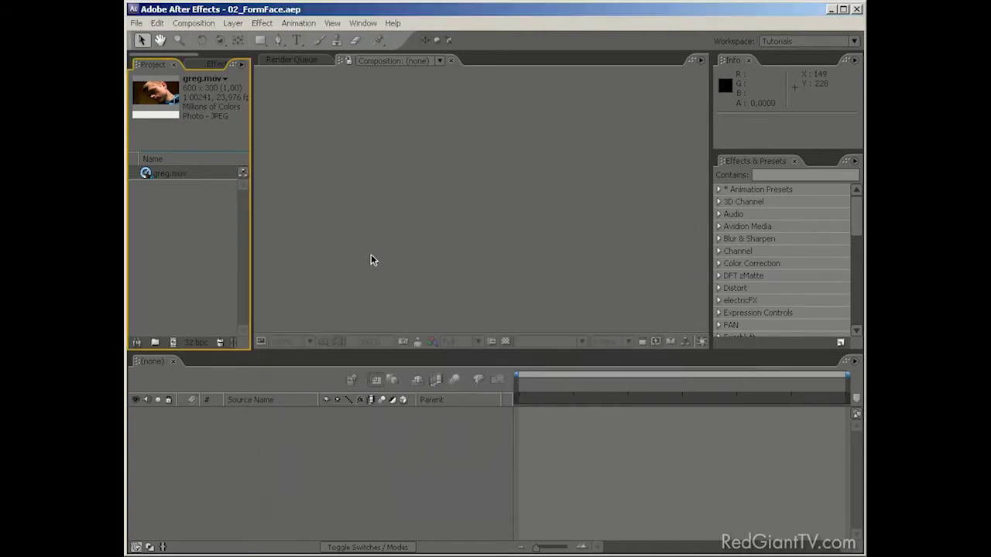
Create a greg composition from greg.mov and apply the Colorama effect to its layer
drag(160, 173, 174, 341)
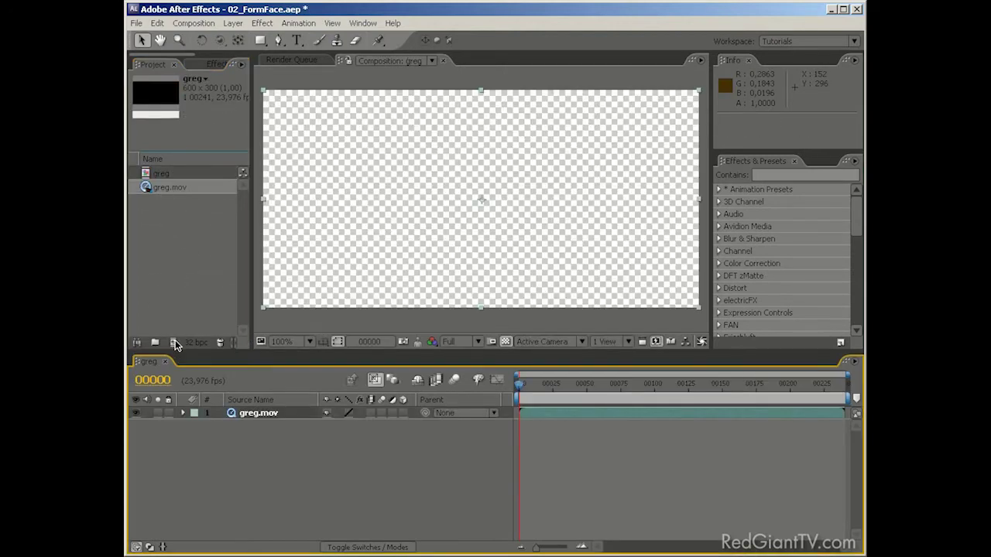
drag(520, 387, 497, 351)
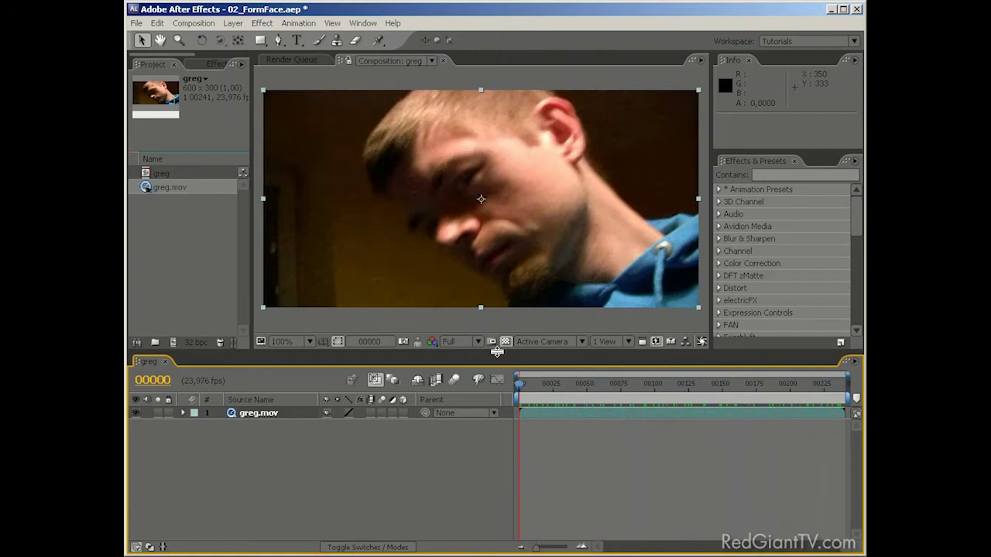
click(783, 177)
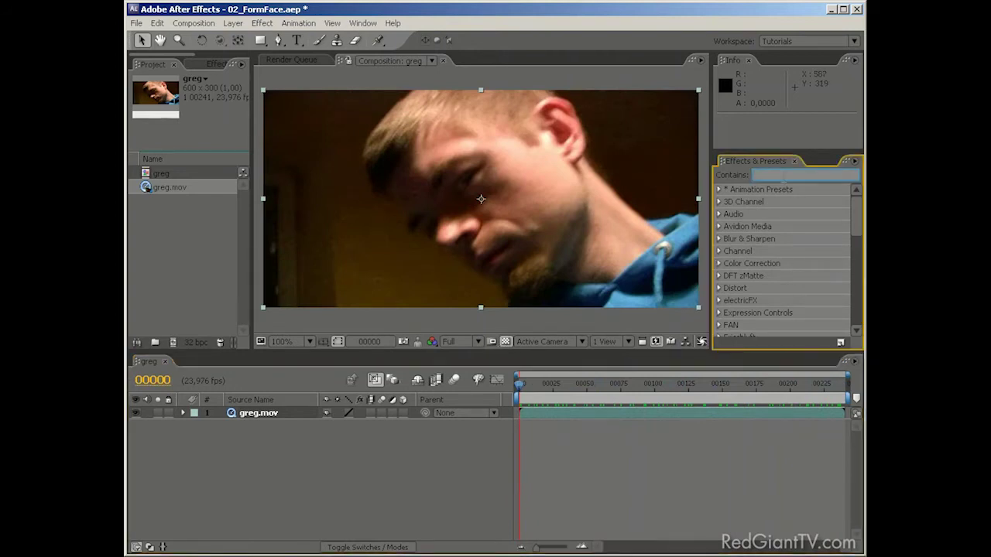
text(colorama)
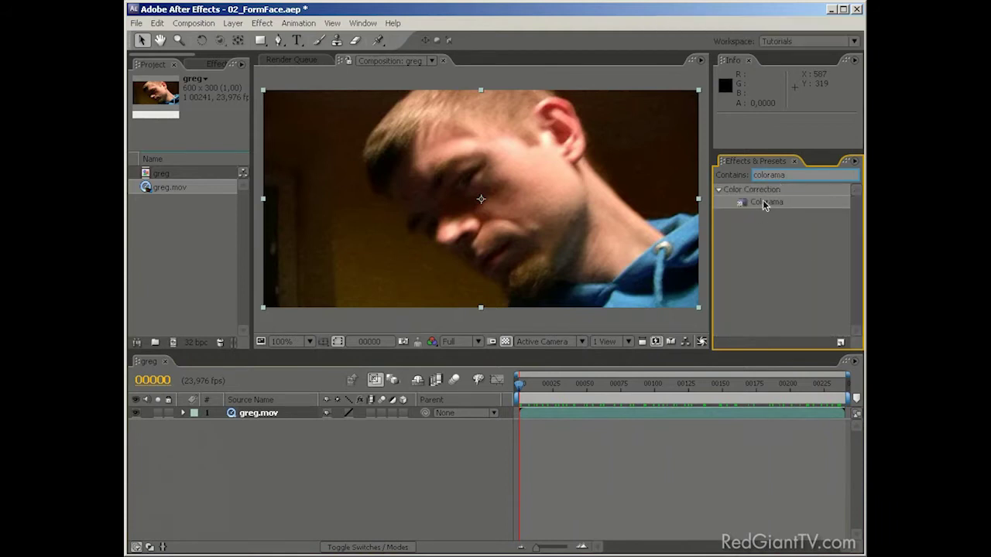
drag(765, 202, 266, 245)
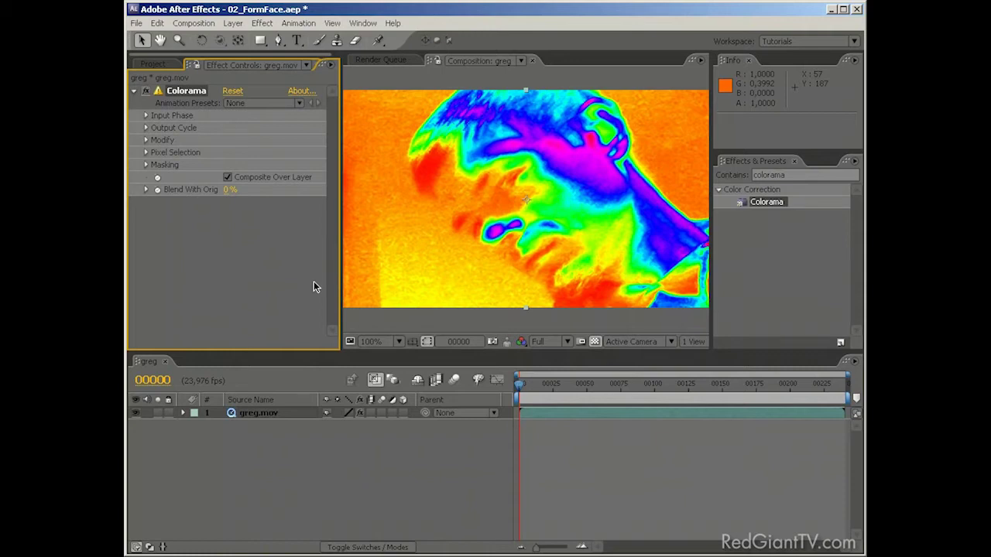
Switch Colorama's Output Cycle palette to Ramp Grey
click(146, 127)
click(271, 141)
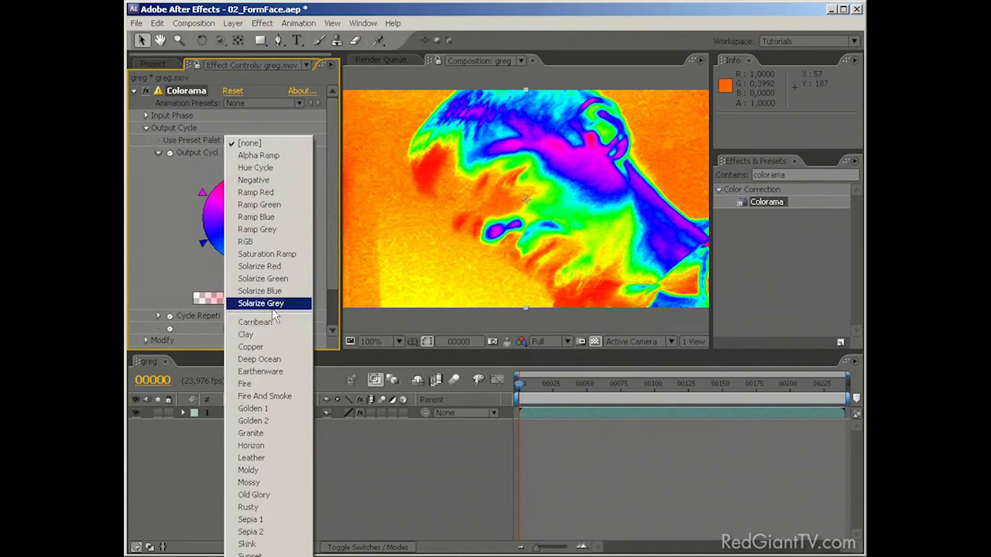
click(278, 229)
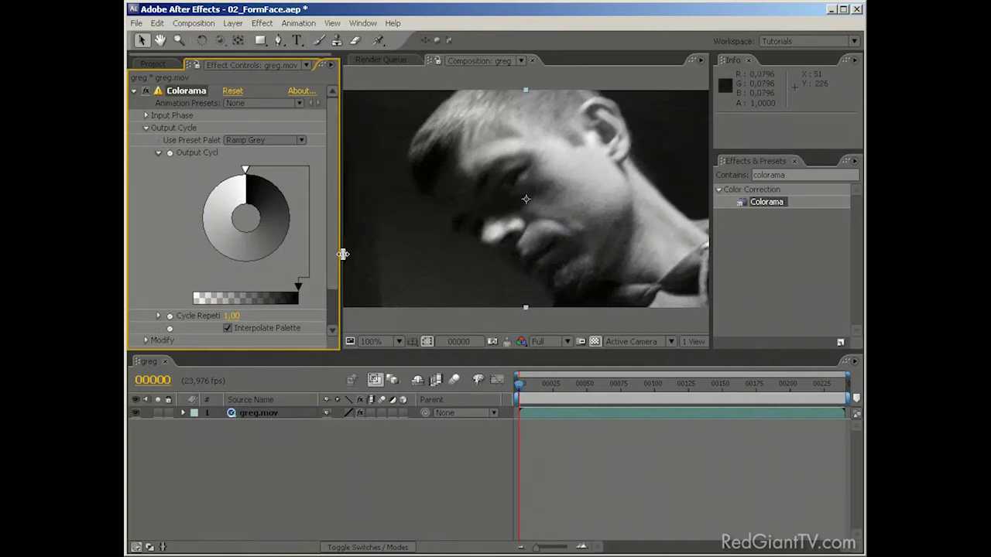
drag(336, 254, 310, 252)
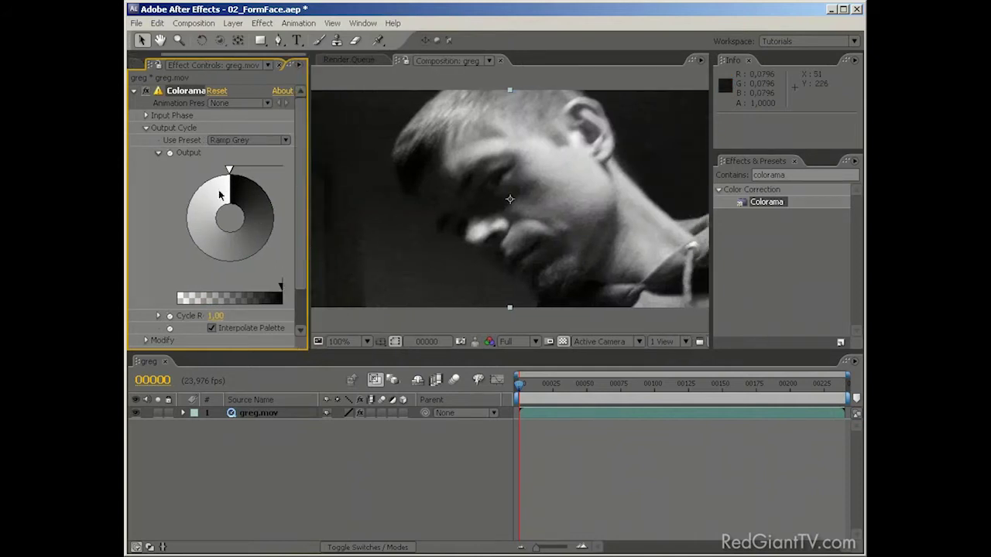
Set the output wheel markers to black and white and position them for high contrast
double_click(263, 190)
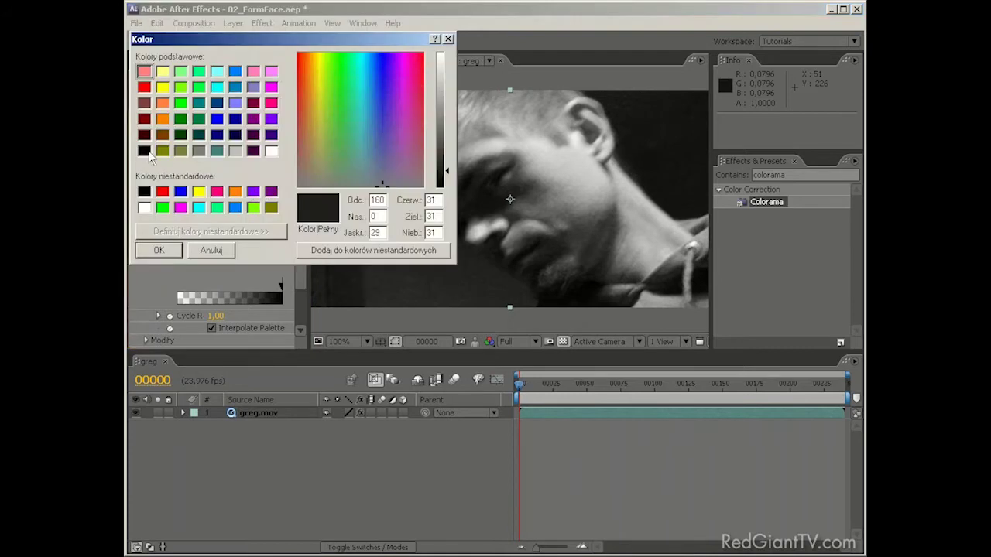
click(144, 150)
click(159, 251)
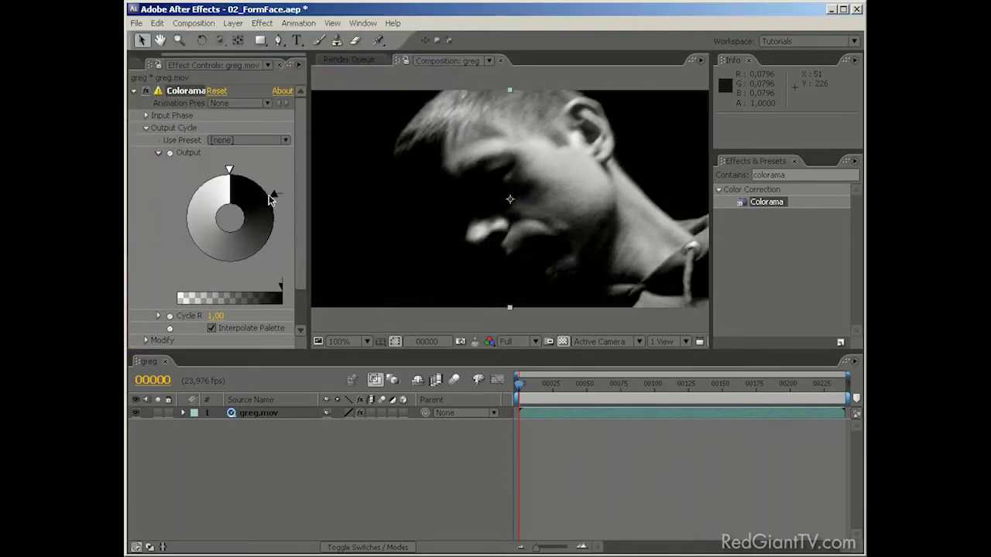
mouse_move(267, 191)
mouse_down()
mouse_move(250, 170)
mouse_move(257, 191)
mouse_move(267, 187)
mouse_up()
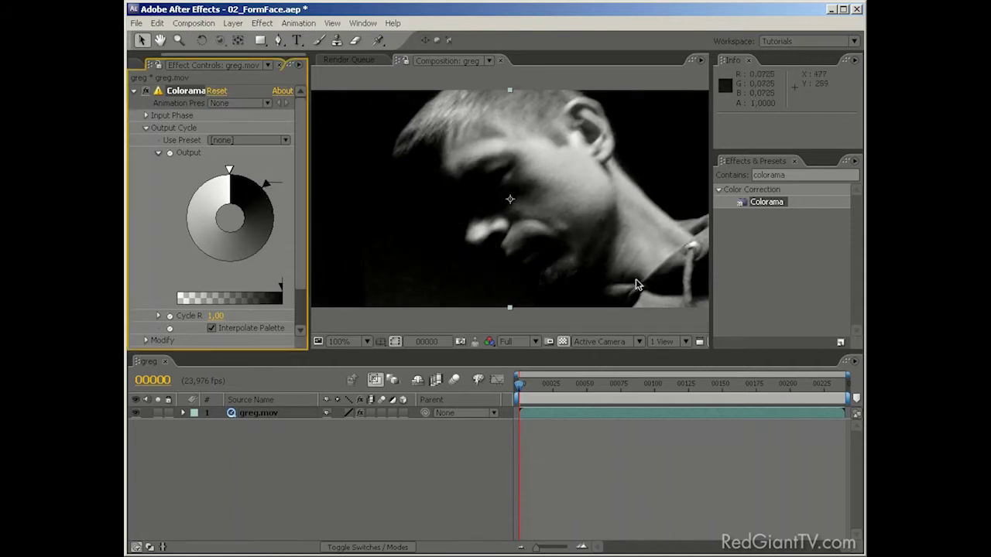
double_click(195, 201)
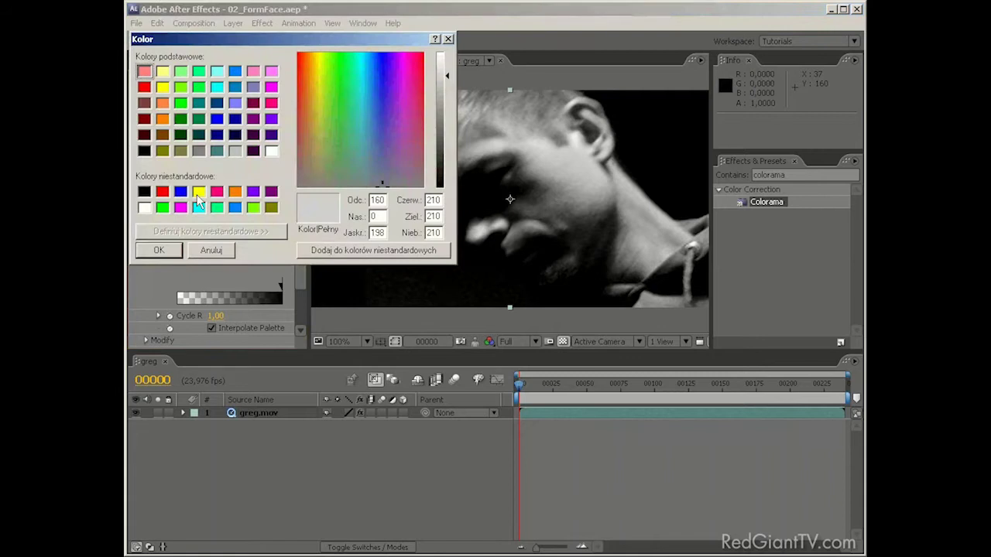
click(158, 250)
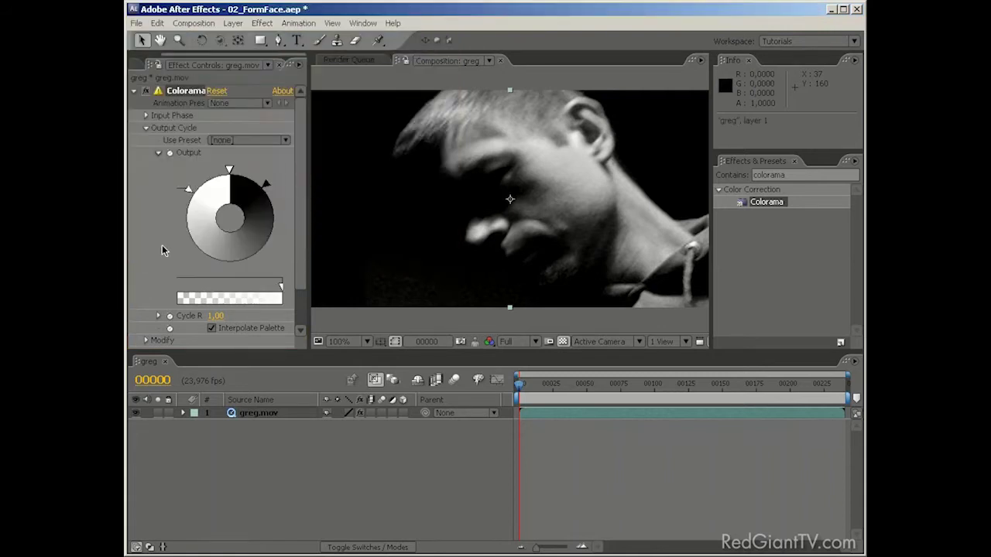
mouse_move(188, 192)
mouse_down()
mouse_move(182, 251)
mouse_move(180, 218)
mouse_move(197, 260)
mouse_move(267, 262)
mouse_move(233, 272)
mouse_move(188, 248)
mouse_move(201, 218)
mouse_move(200, 202)
mouse_move(185, 217)
mouse_move(196, 201)
mouse_up()
drag(262, 195, 270, 195)
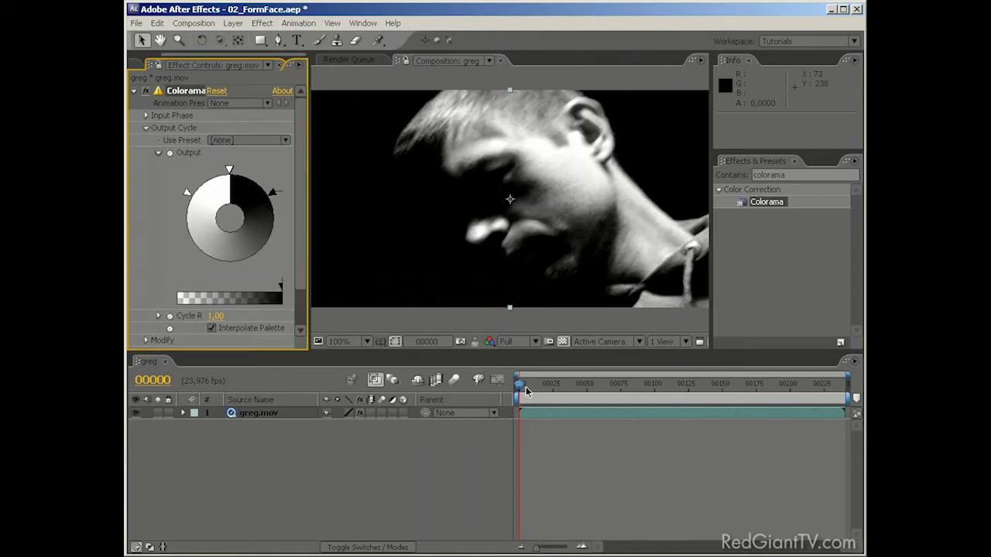
drag(518, 385, 750, 391)
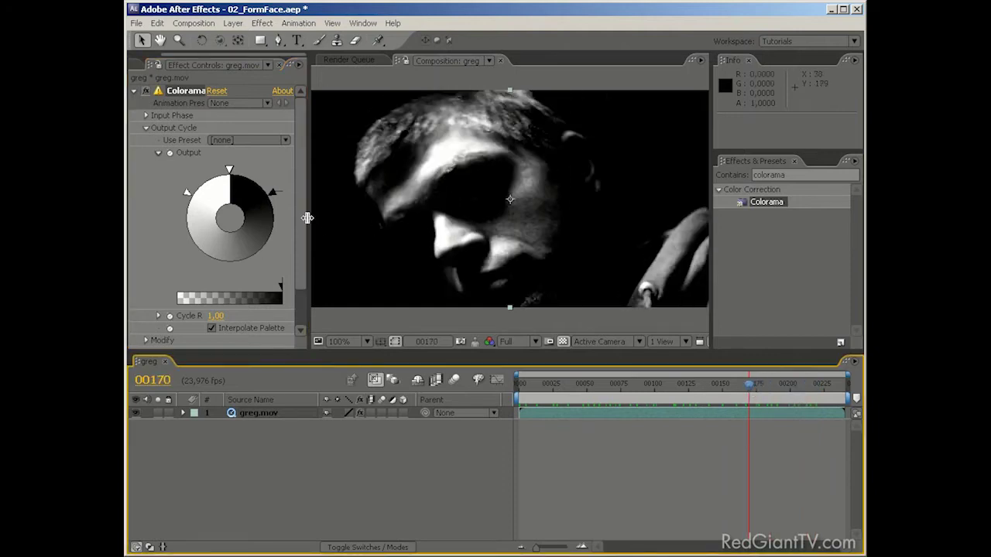
Nest the greg comp in a new composition named 'final'
drag(308, 219, 354, 230)
click(153, 61)
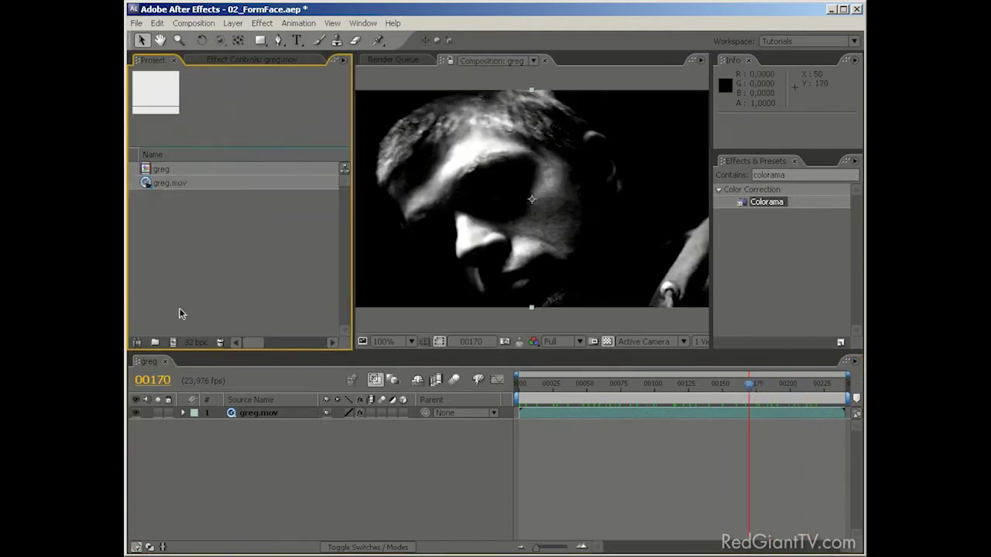
drag(159, 168, 178, 343)
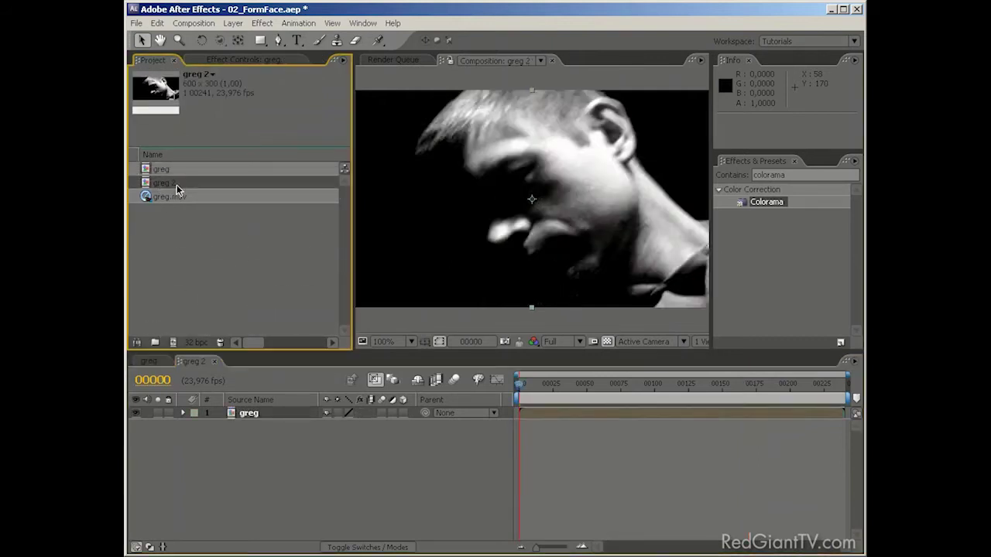
key(Return)
text(final)
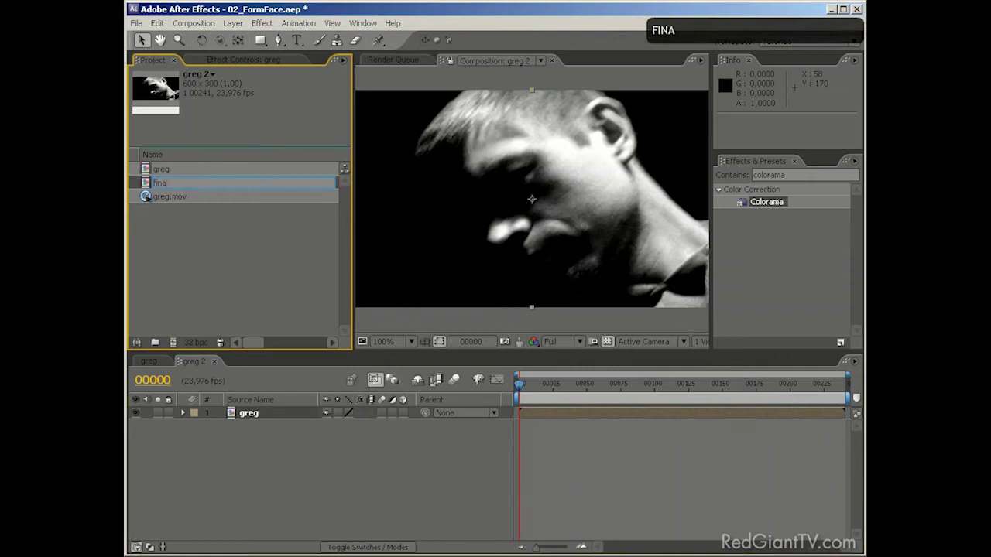
key(Return)
Hide the greg layer in the final composition
click(260, 432)
click(253, 415)
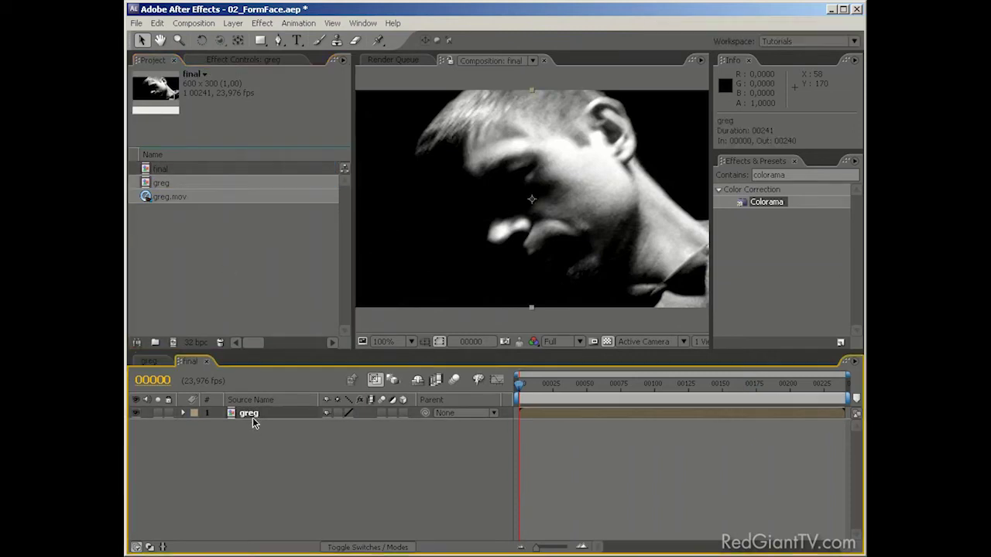
click(136, 414)
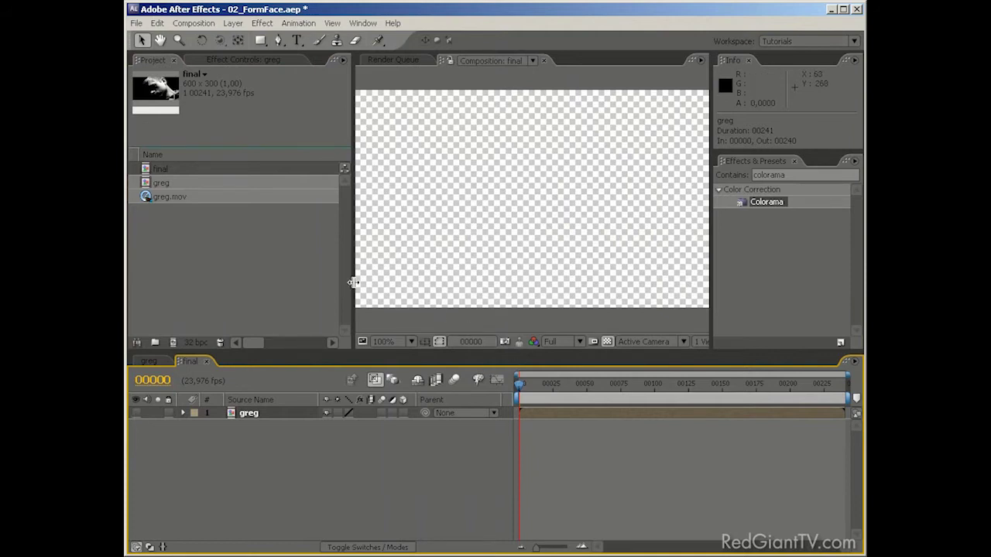
drag(352, 283, 247, 278)
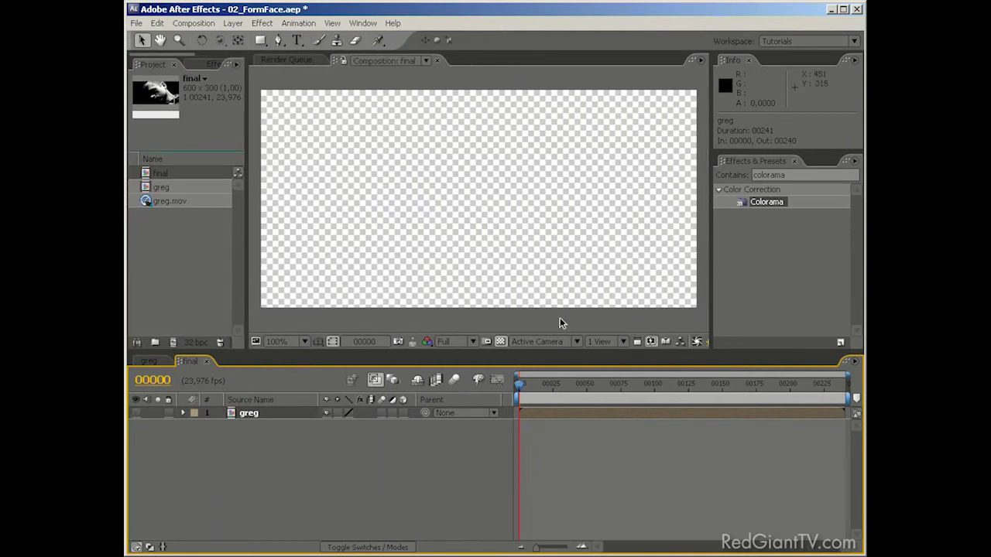
right_click(301, 462)
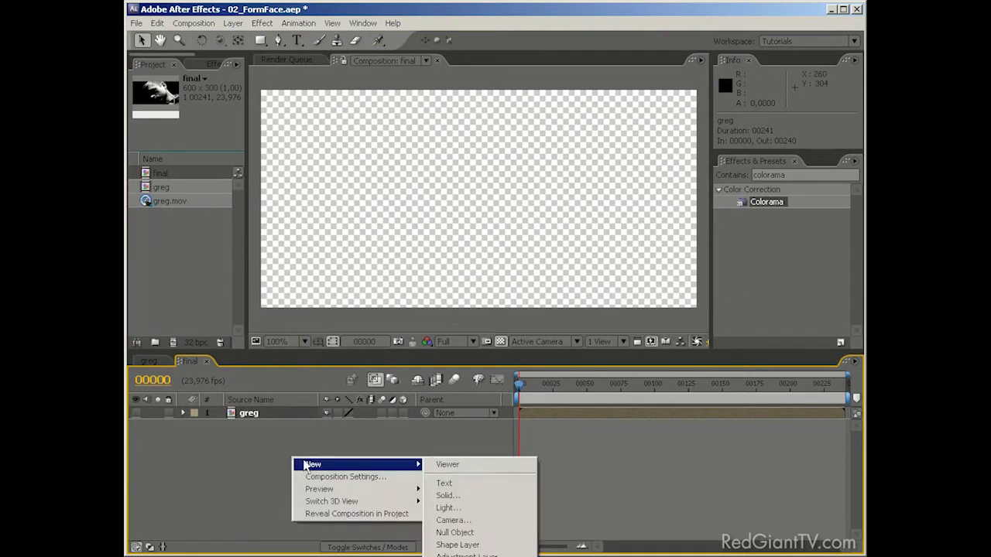
Add a black 600×300 solid and apply Trapcode Form to it
key(ctrl+y)
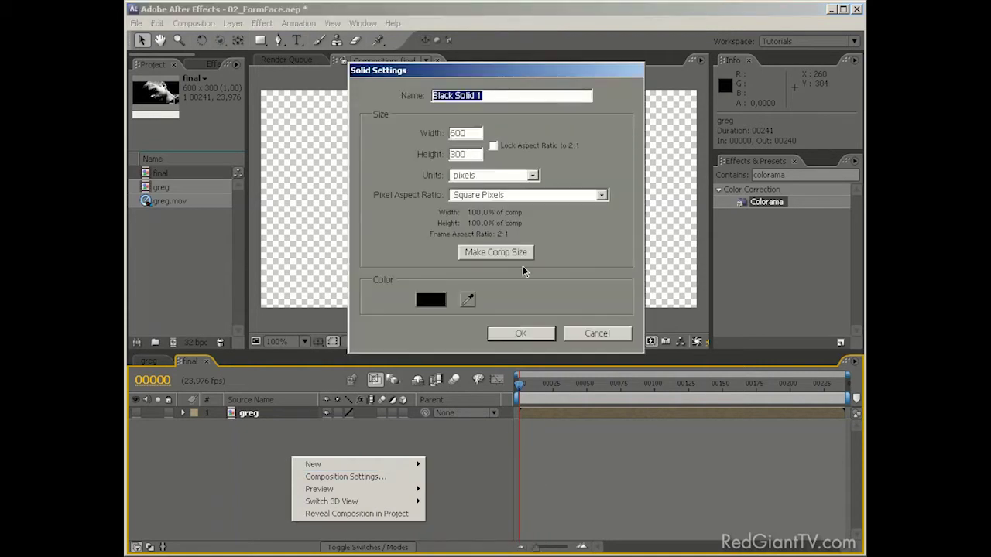
click(542, 334)
click(779, 179)
key(BackSpace)
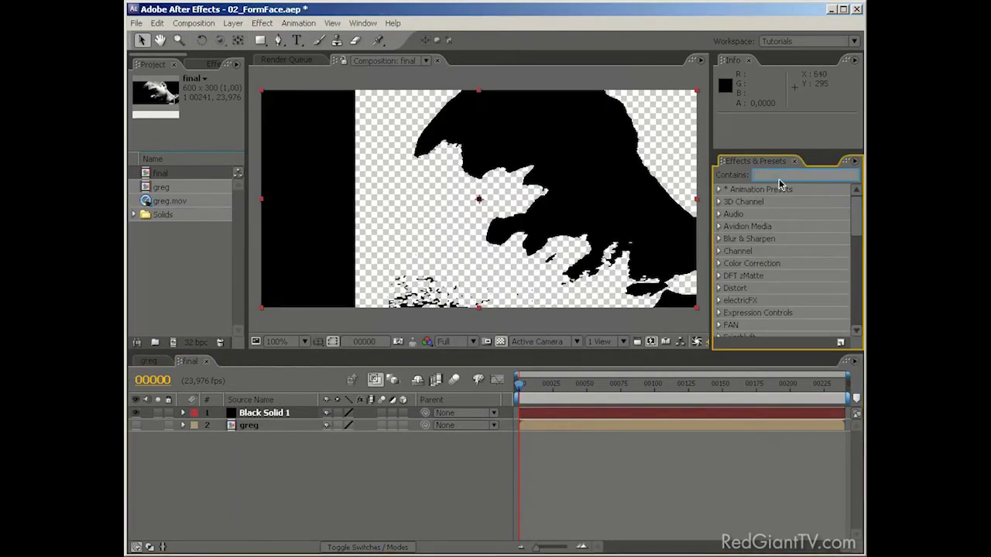
text(form)
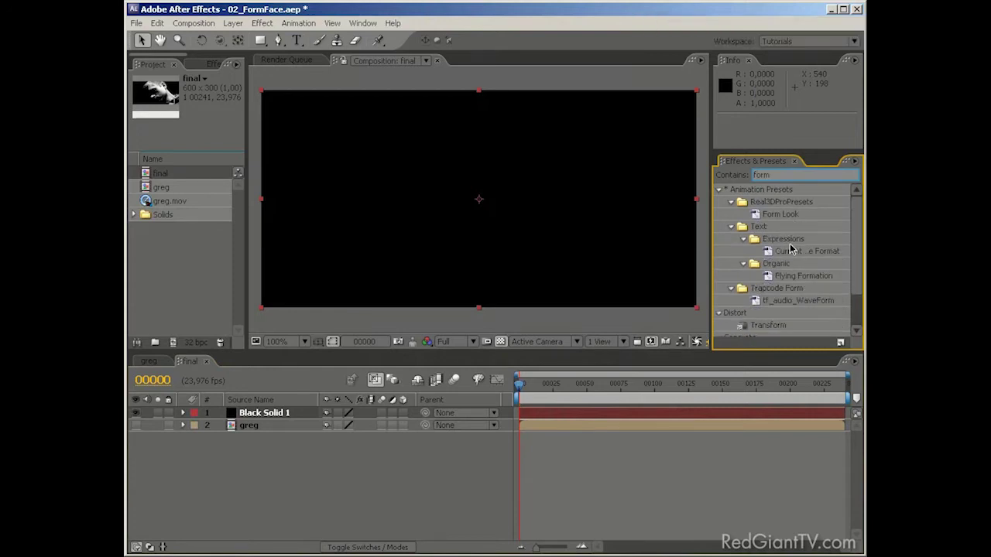
scroll(821, 256, down, 2)
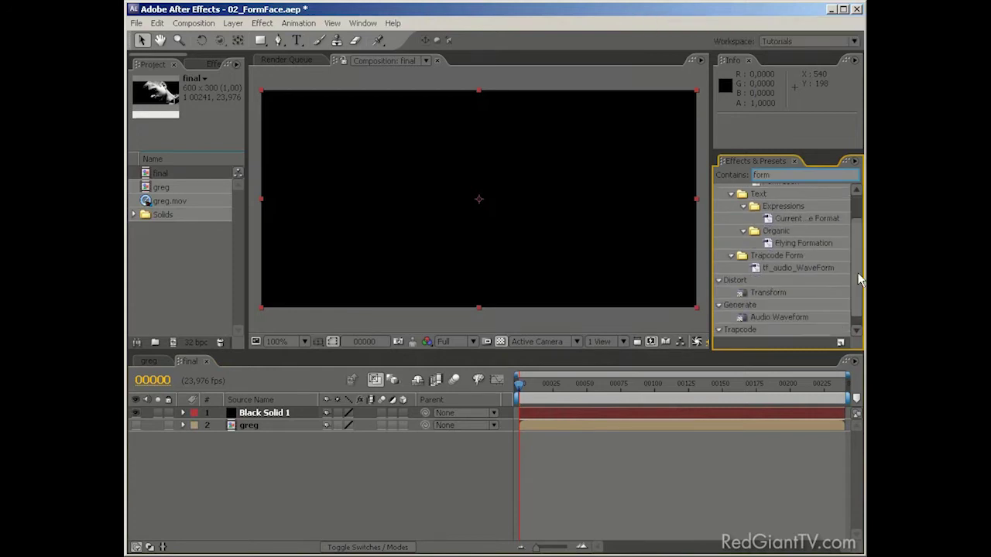
drag(757, 333, 583, 282)
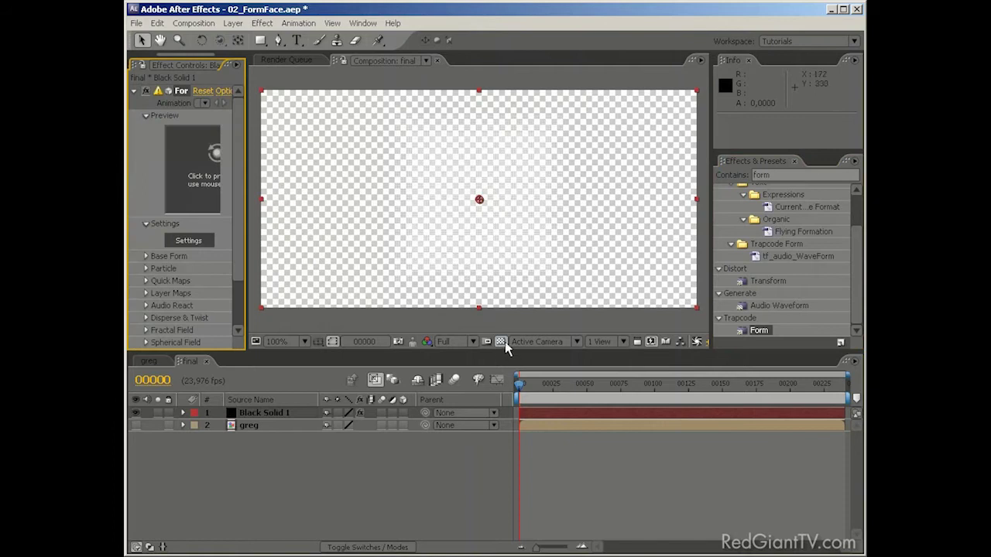
Turn off the transparency grid so the particles show against black
click(501, 341)
drag(245, 245, 368, 243)
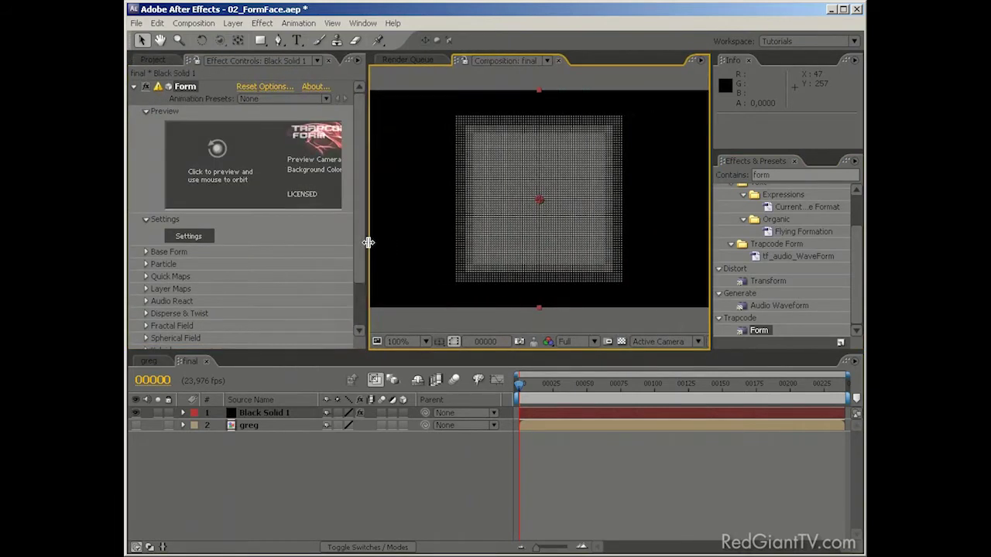
right_click(330, 464)
mouse_move(366, 476)
click(504, 530)
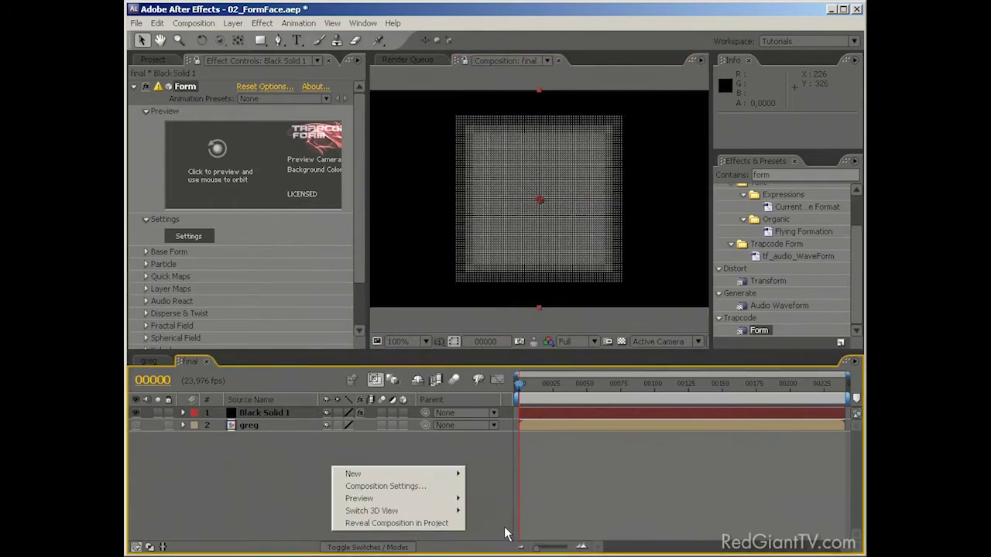
click(640, 455)
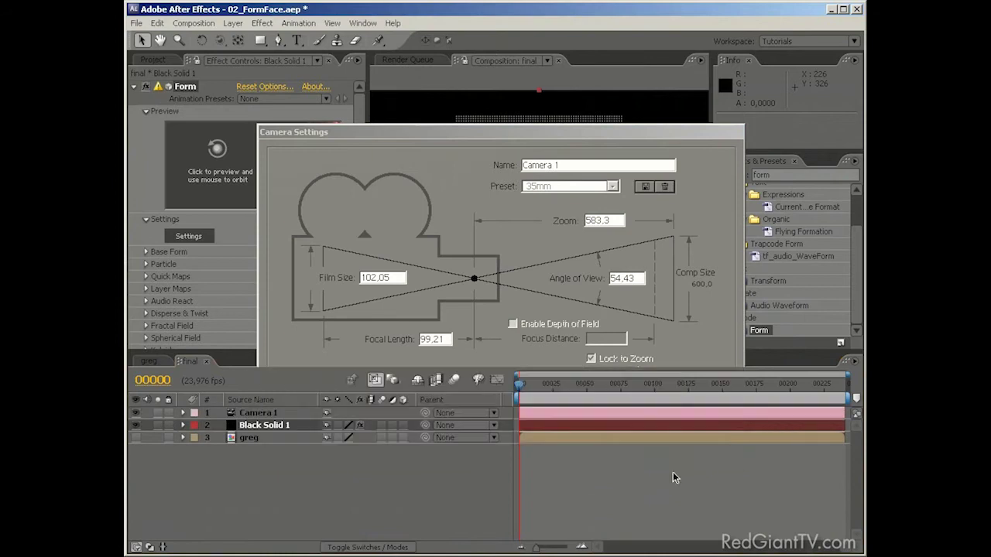
key(c)
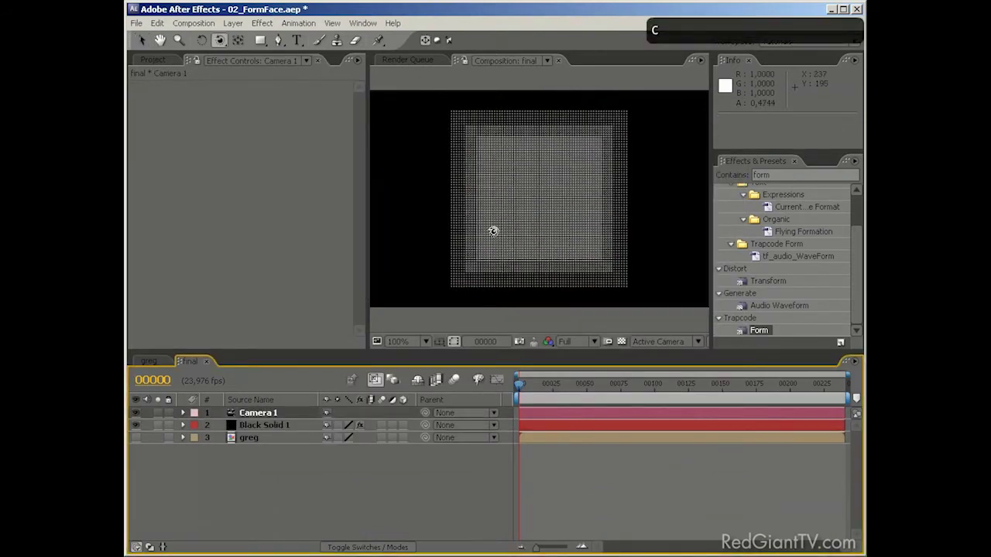
drag(493, 230, 593, 234)
click(219, 414)
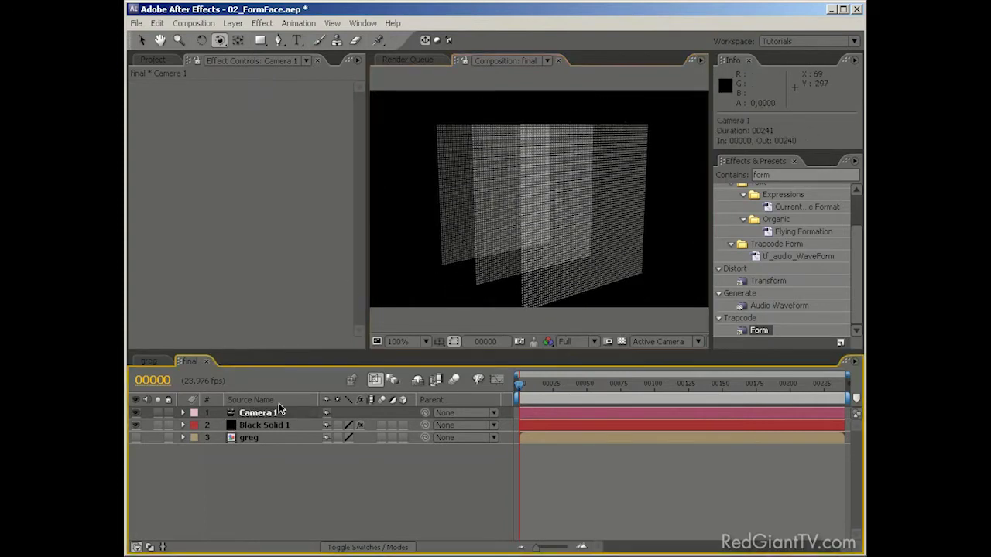
key(Delete)
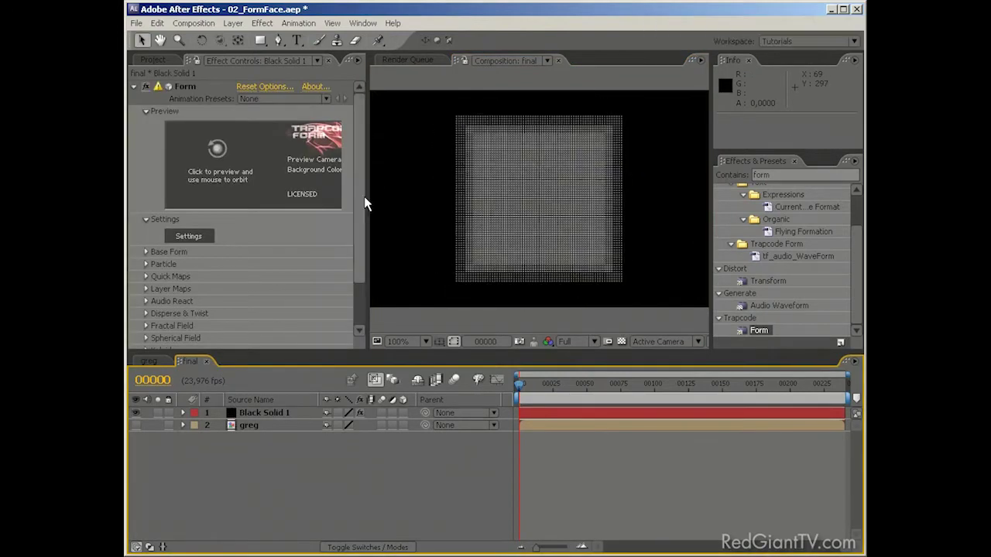
Test Form's Disperse, then set Disperse and Twist back to 0
drag(358, 204, 359, 255)
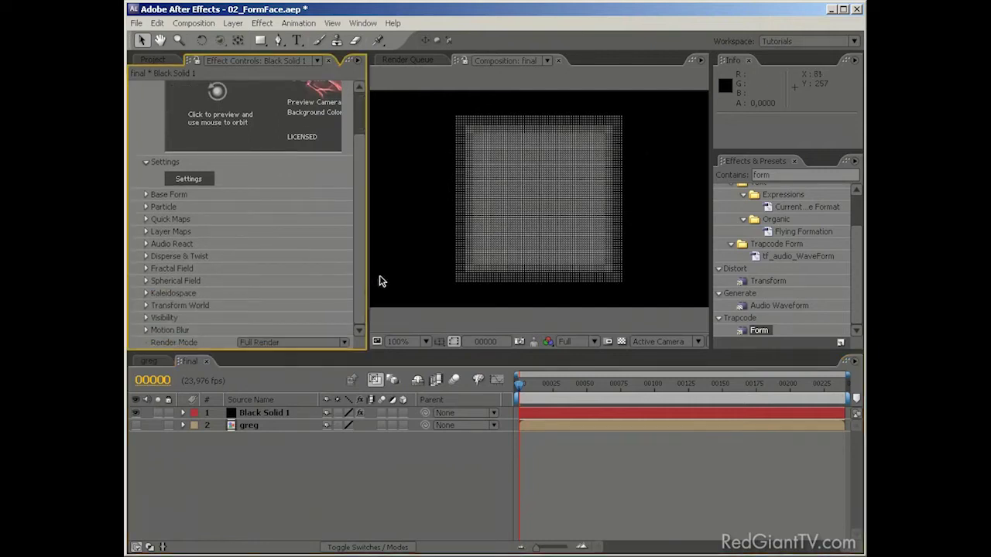
click(147, 254)
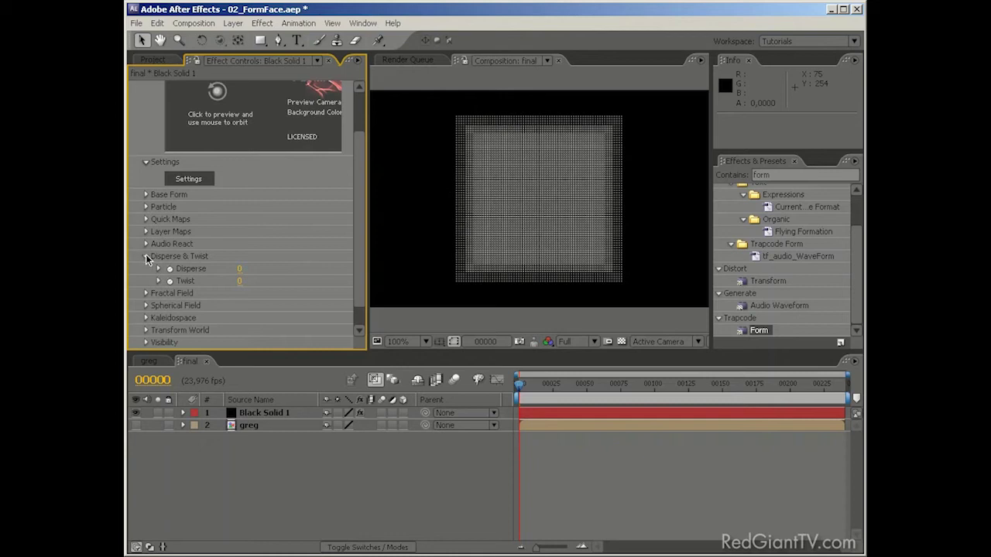
mouse_move(240, 269)
mouse_down()
mouse_move(302, 271)
mouse_move(257, 271)
mouse_move(250, 283)
mouse_move(542, 283)
mouse_up()
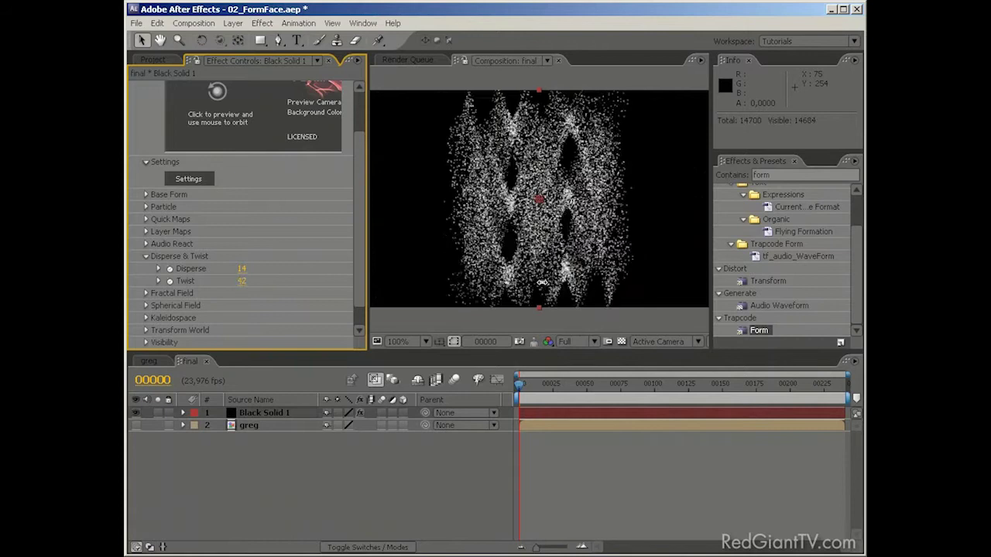
click(243, 269)
text(0)
key(Tab)
text(0)
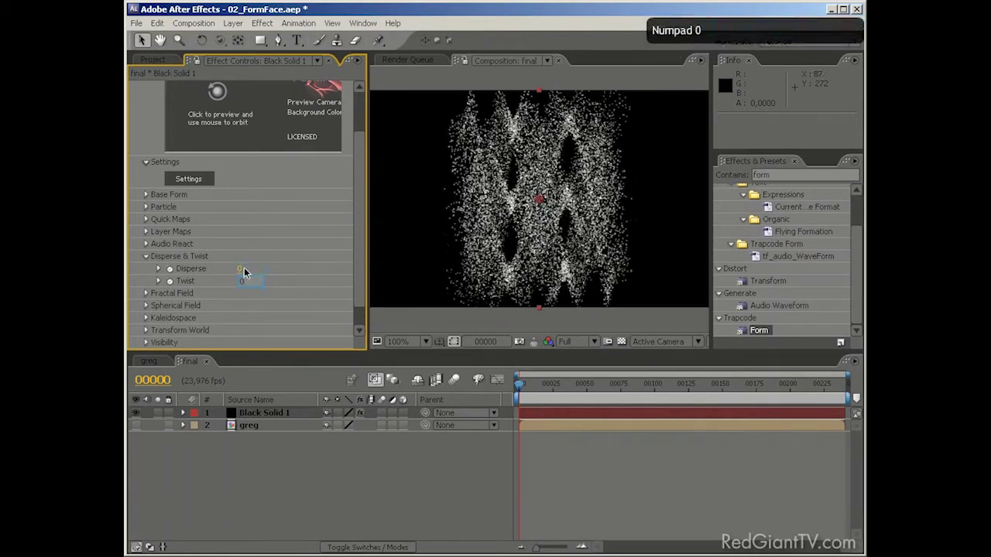
key(Return)
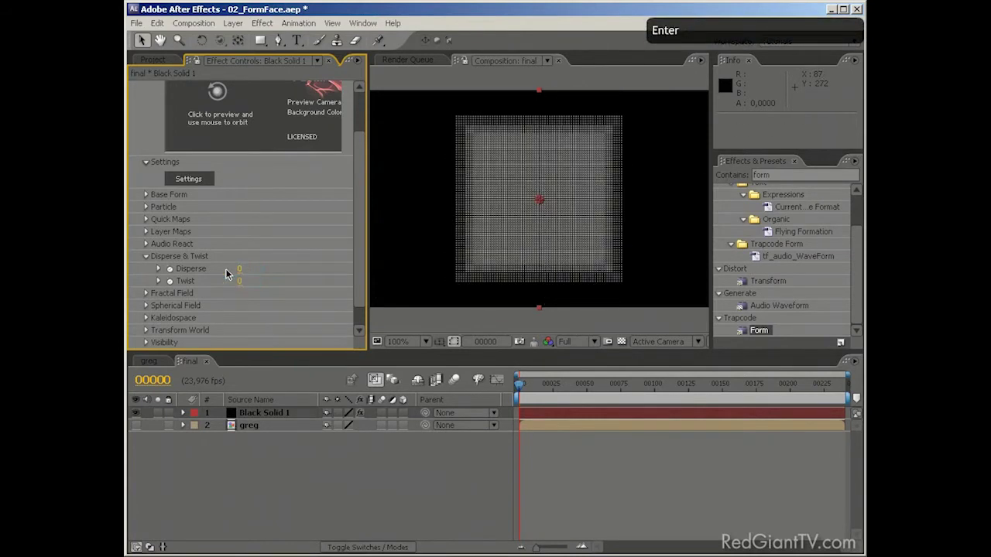
click(146, 256)
Set Fractal Field Affect Size 6, Affect Opacity 113, Displace 165, then reset Form
click(146, 268)
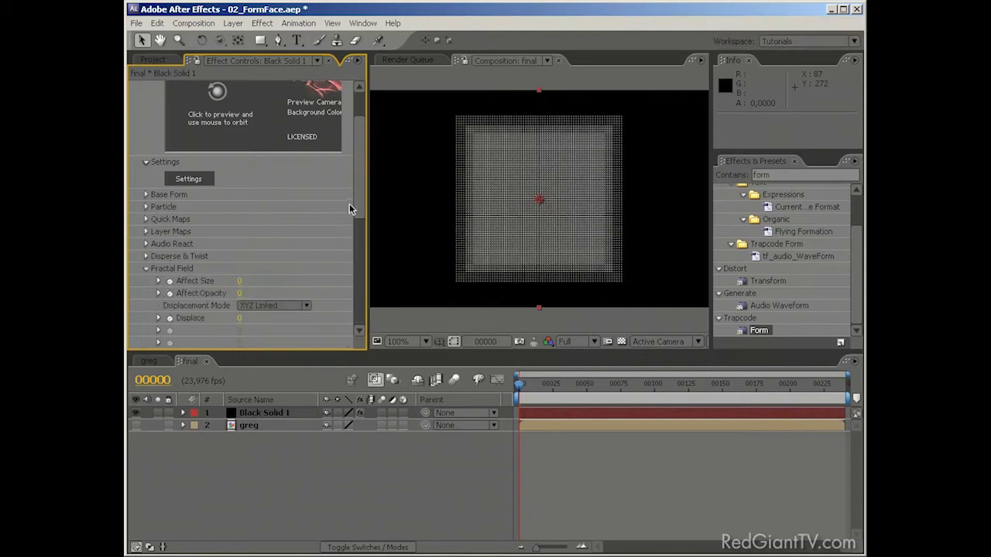
scroll(350, 204, down, 5)
scroll(363, 200, up, 3)
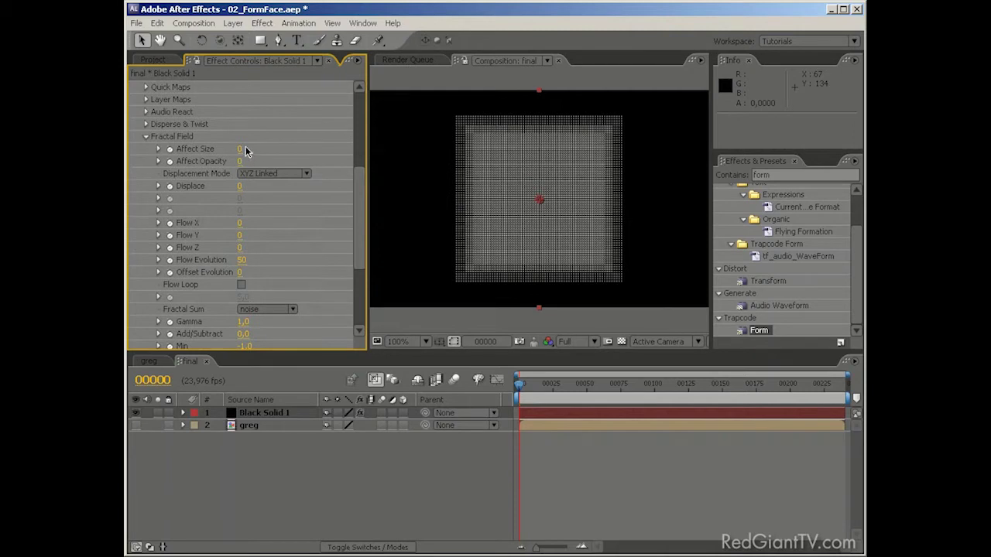
drag(240, 149, 304, 153)
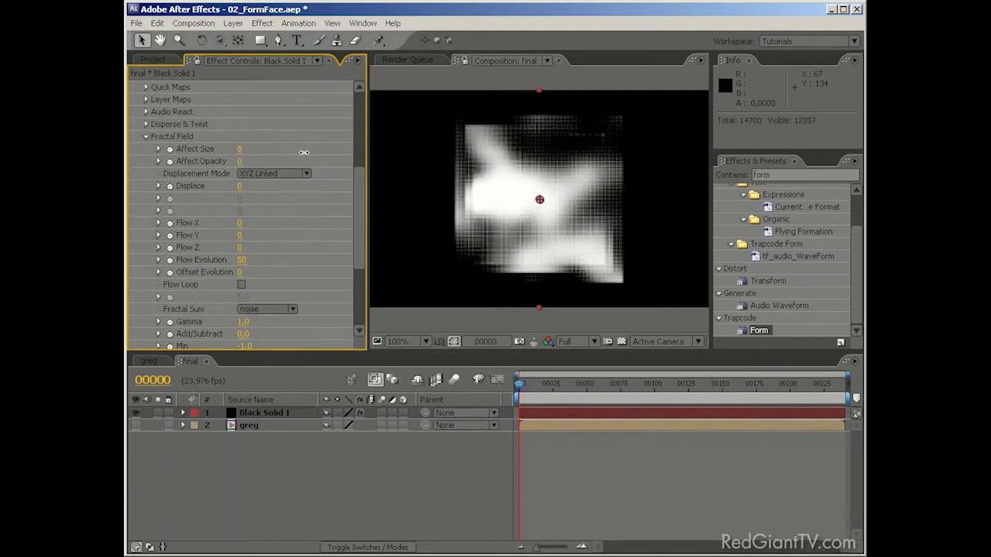
drag(246, 161, 317, 157)
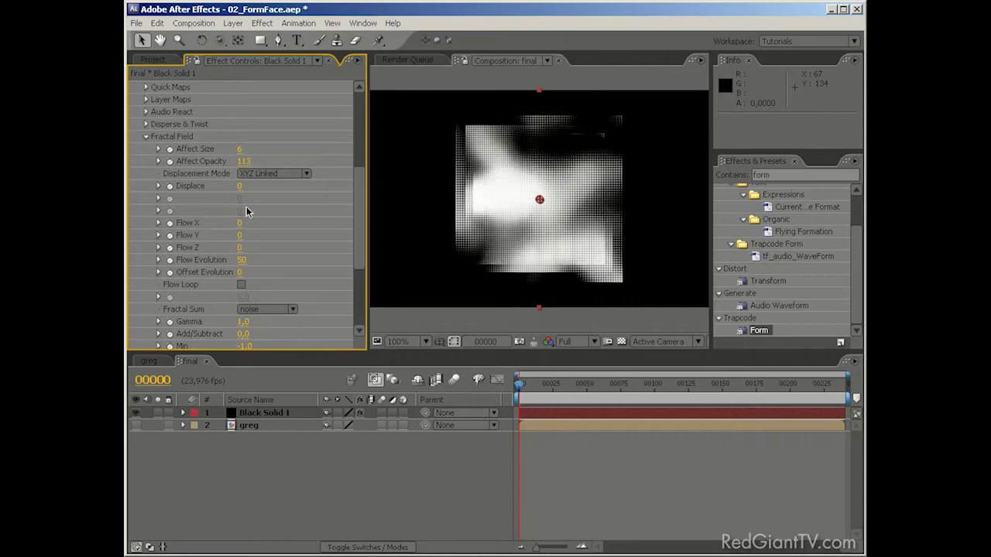
drag(244, 184, 361, 186)
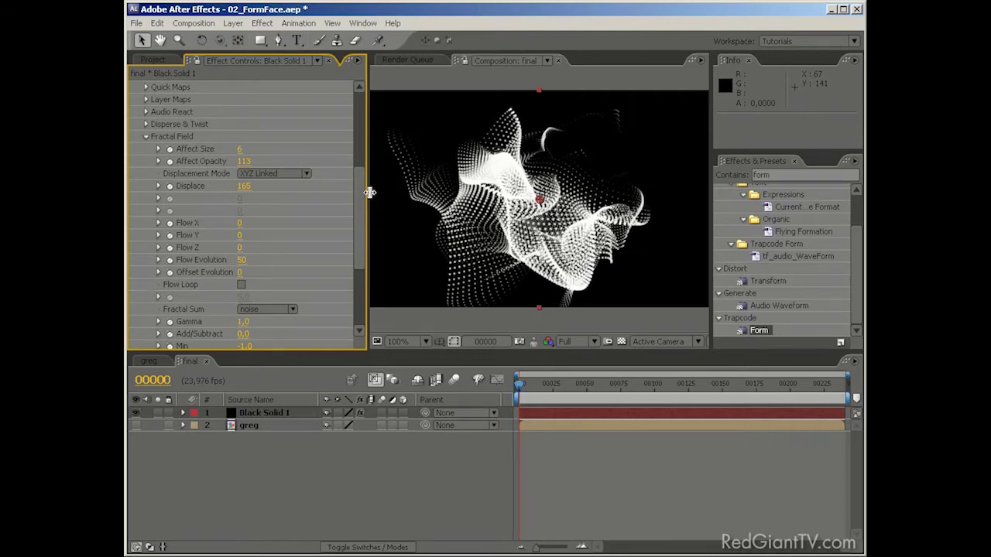
drag(359, 202, 357, 91)
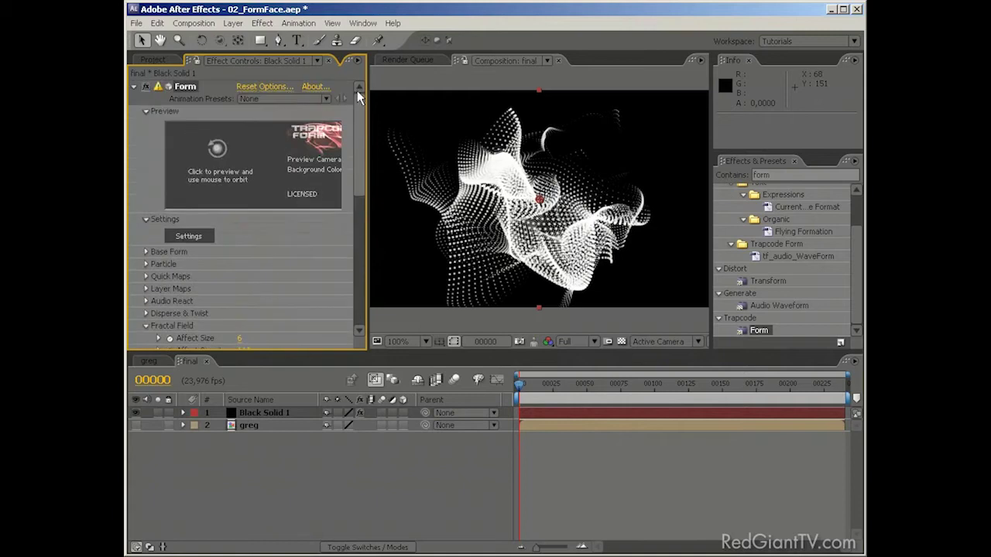
click(247, 88)
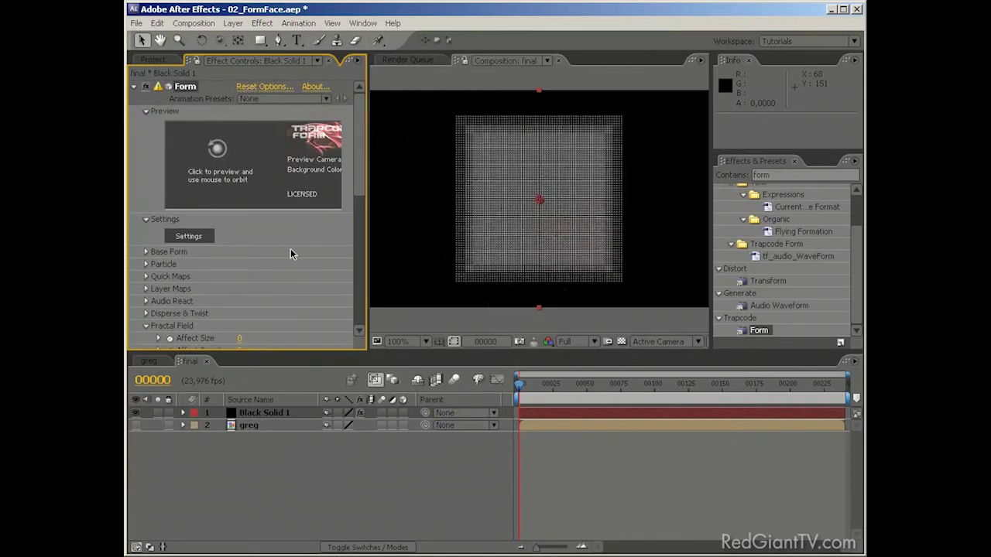
Set Form's Base Form Particles in Z to 1 for a single flat layer
click(145, 112)
click(146, 124)
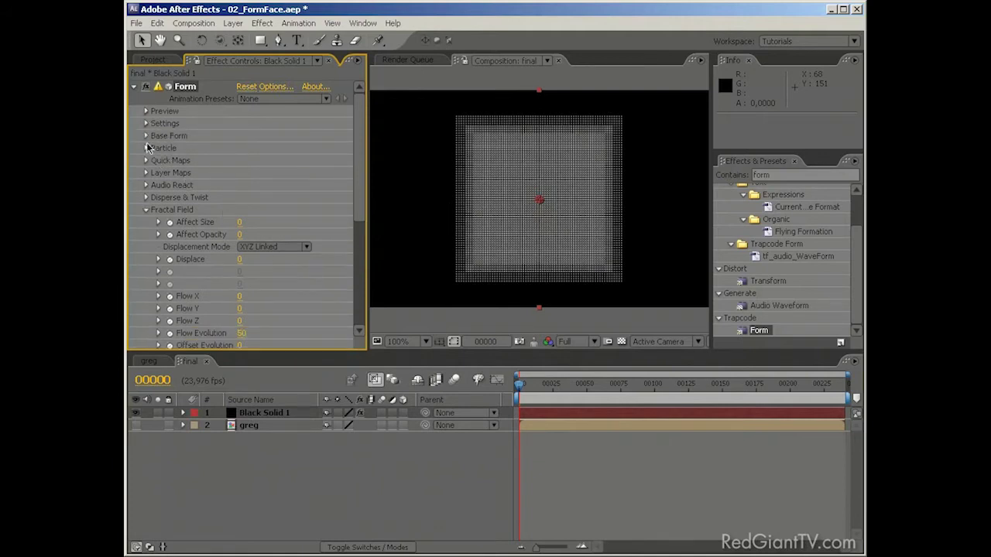
click(146, 136)
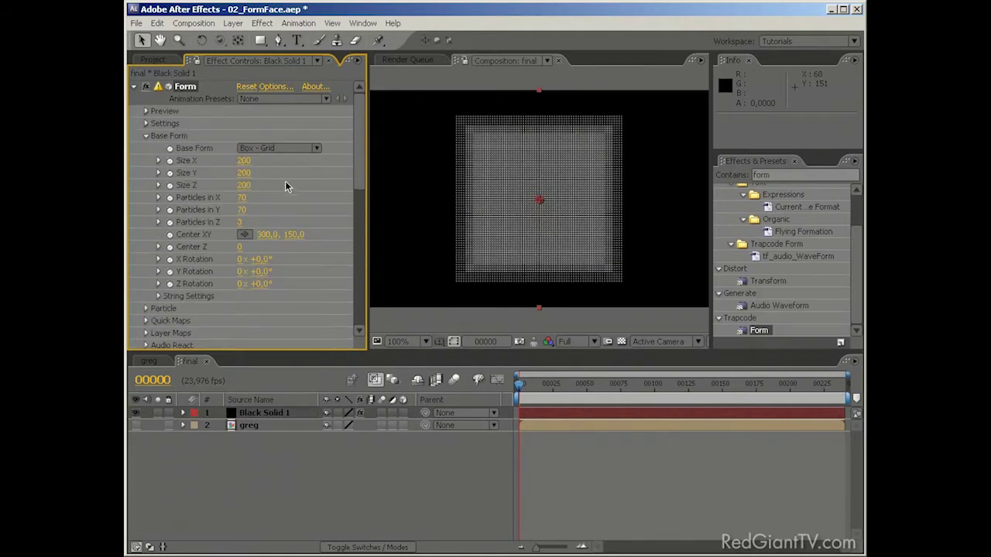
click(241, 223)
text(1)
key(Return)
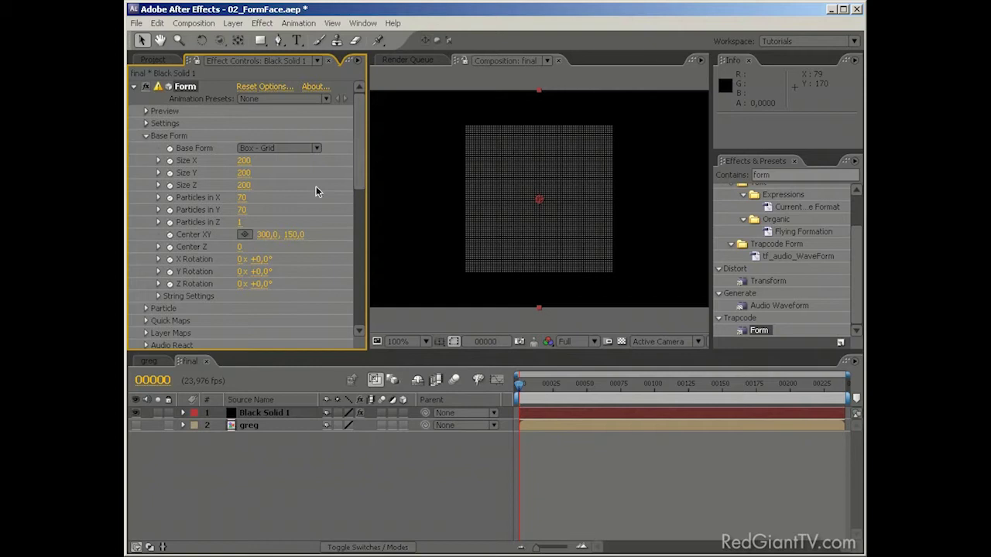
Set Base Form Size X to 600, Size Y to 300 and Size Z to 0
drag(367, 202, 337, 203)
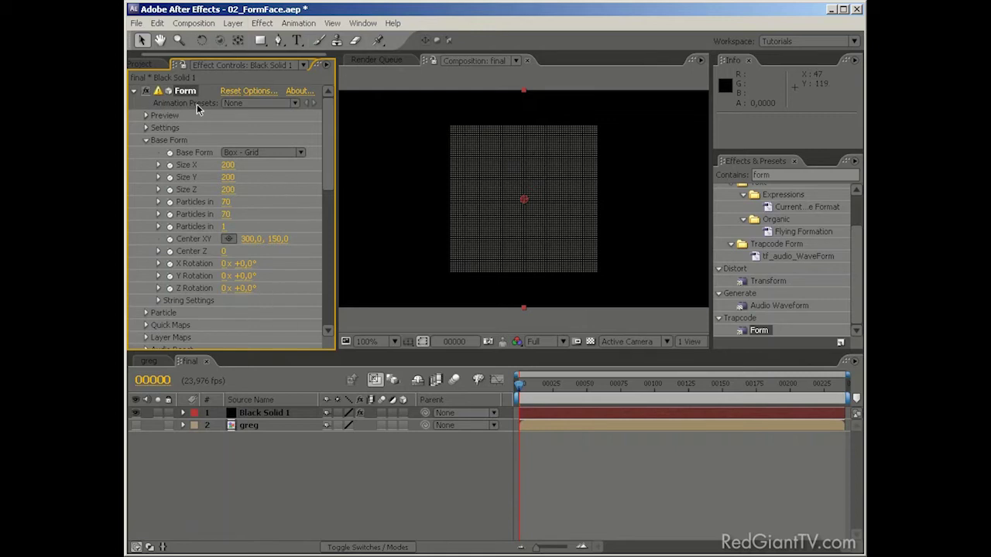
click(229, 166)
text(600)
key(Tab)
text(300)
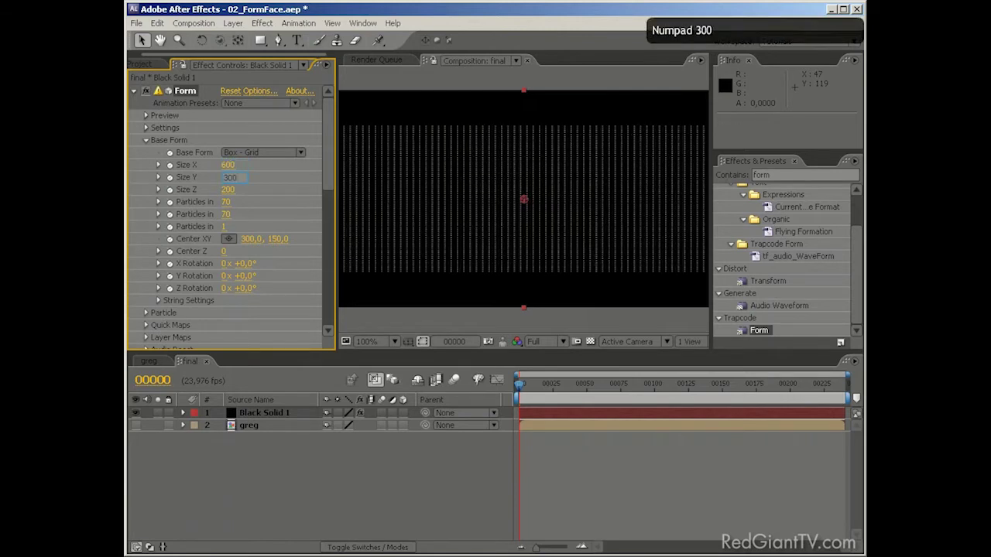
key(Return)
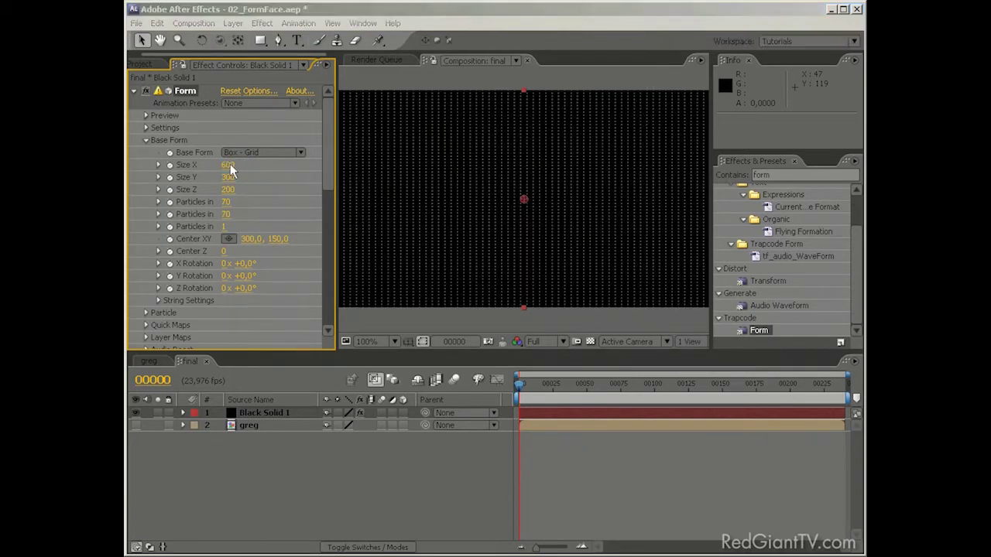
click(228, 190)
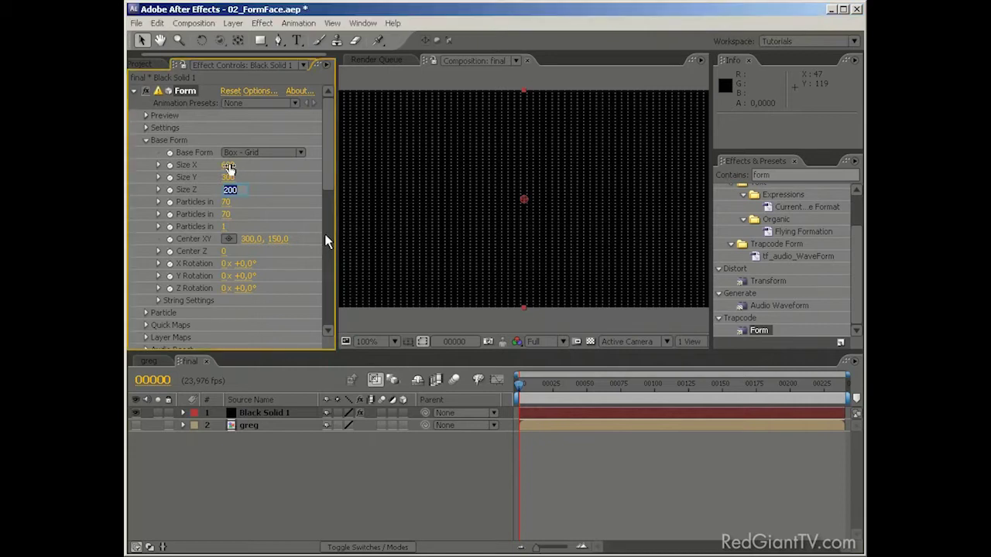
text(0)
key(Return)
Set Form's Particles in X to 150 and Particles in Y to 75
drag(228, 204, 568, 190)
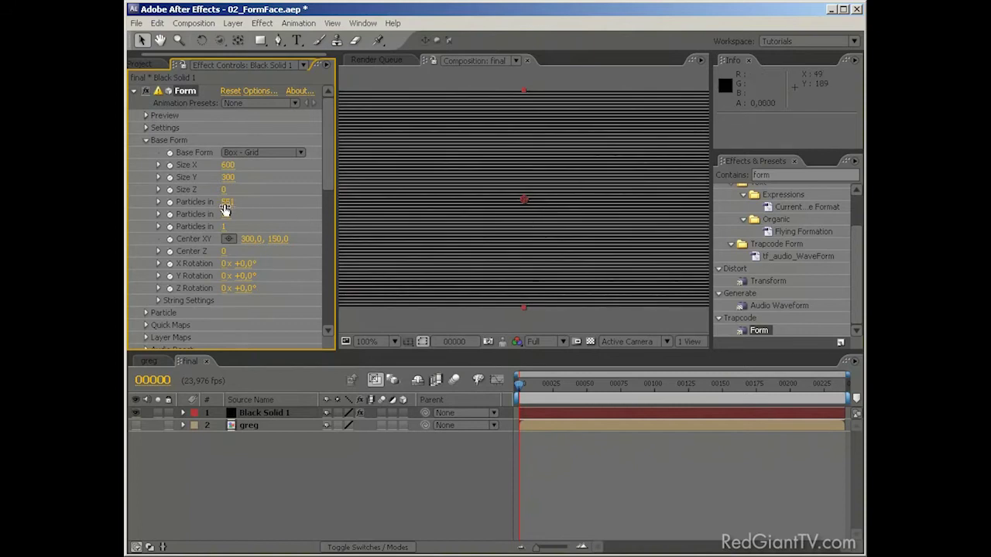
drag(225, 202, 491, 208)
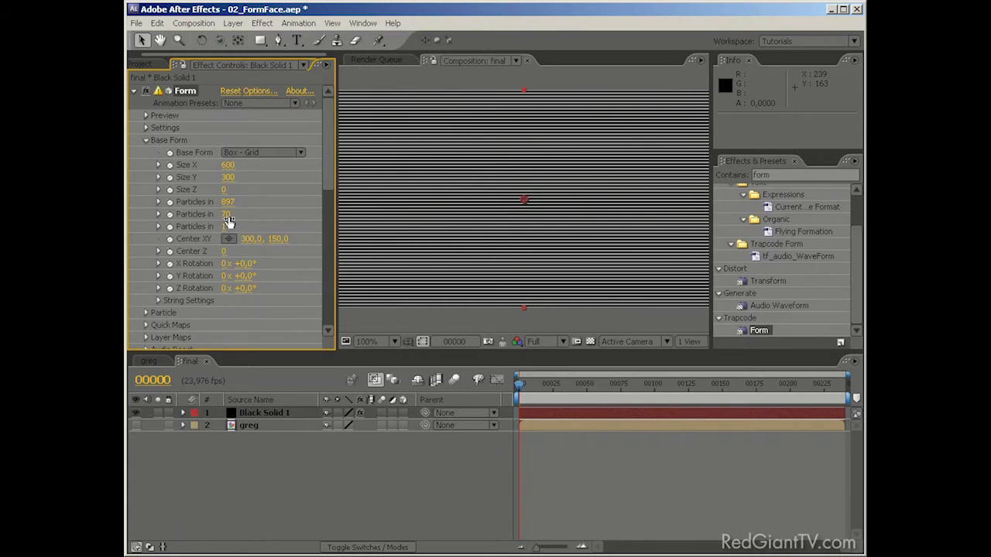
drag(229, 222, 600, 209)
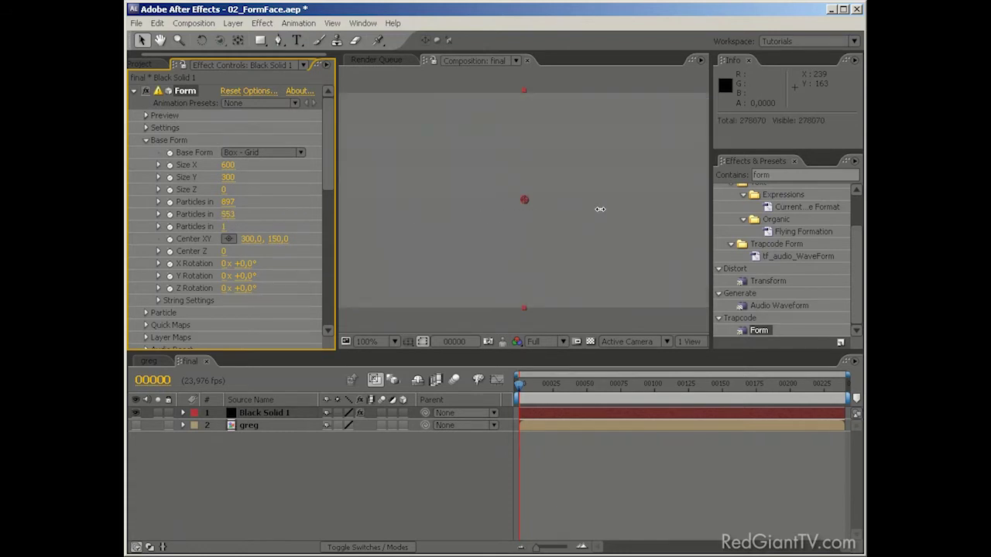
click(234, 202)
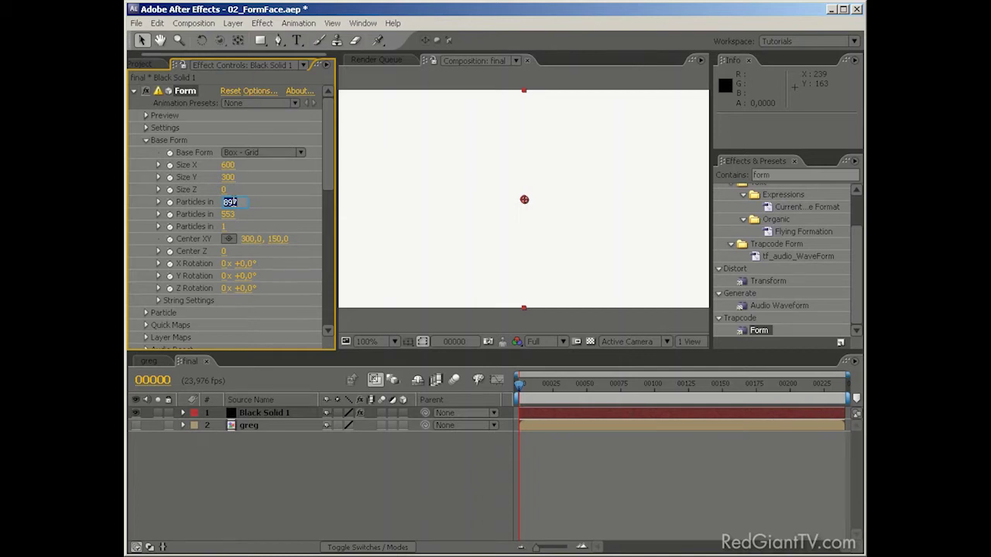
text(150)
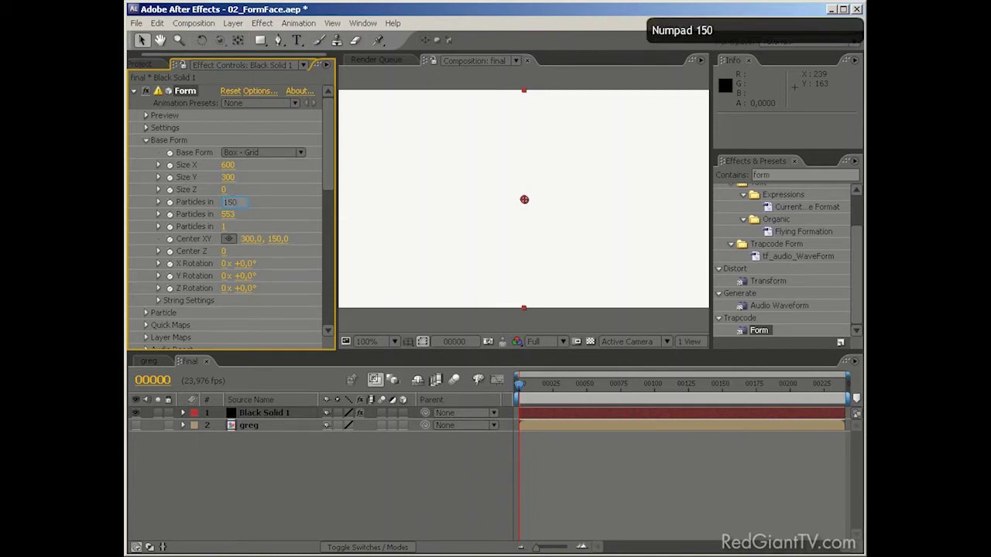
key(Tab)
text(75)
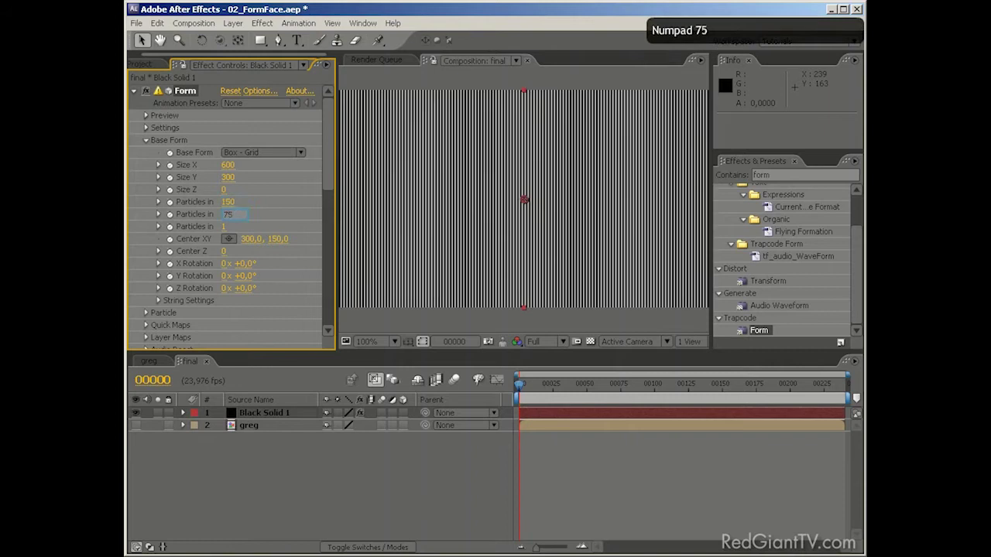
key(Return)
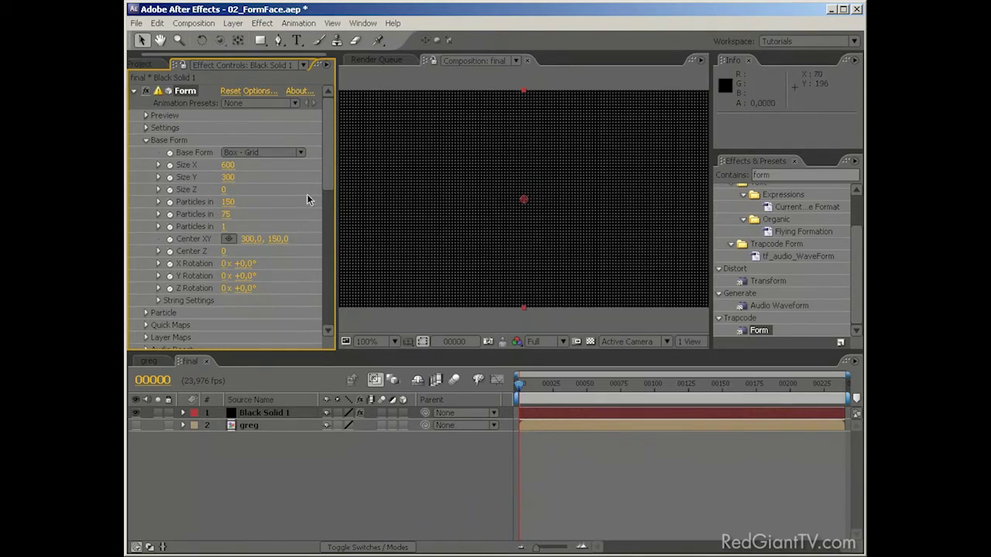
click(146, 140)
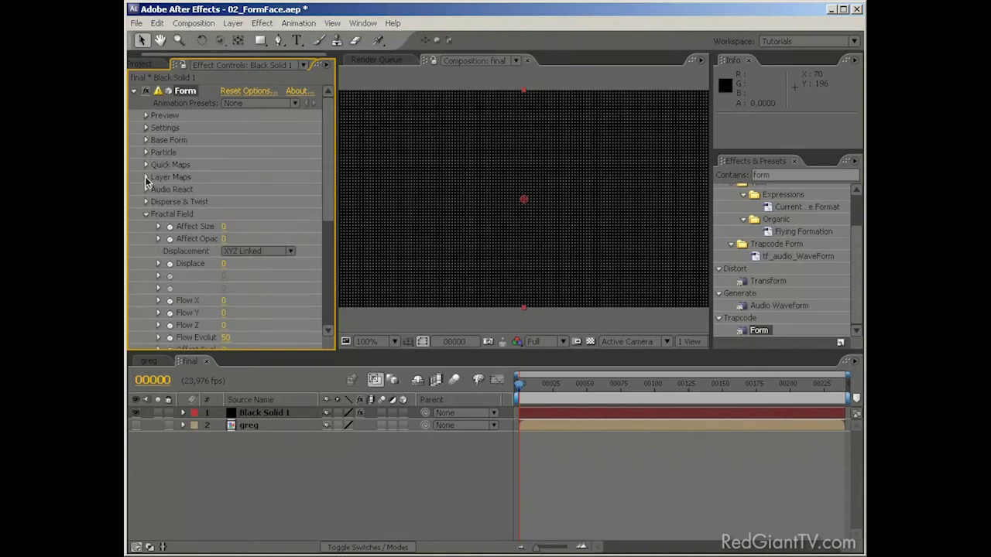
Set the Color and Alpha layer map to greg, Lightness to A, mapped over XY
click(145, 178)
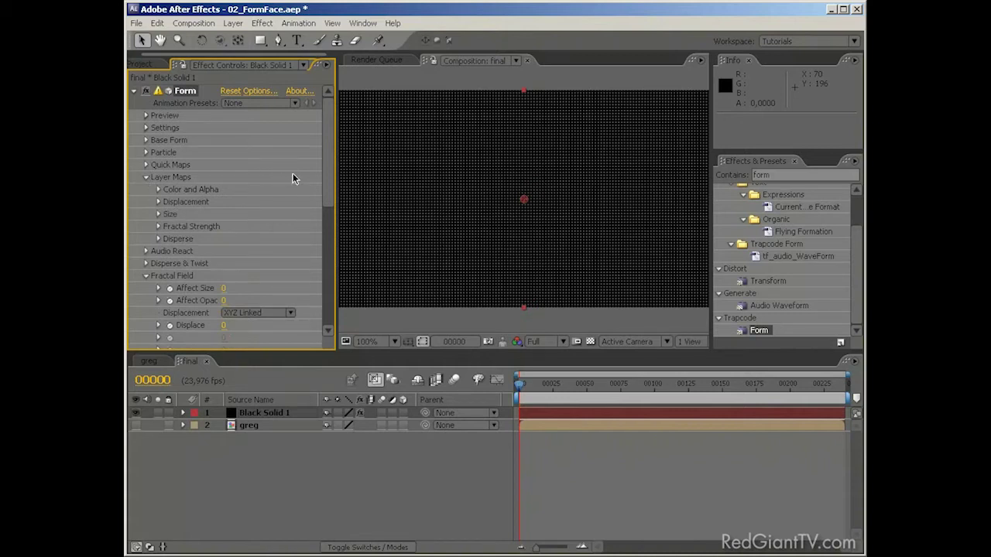
click(159, 188)
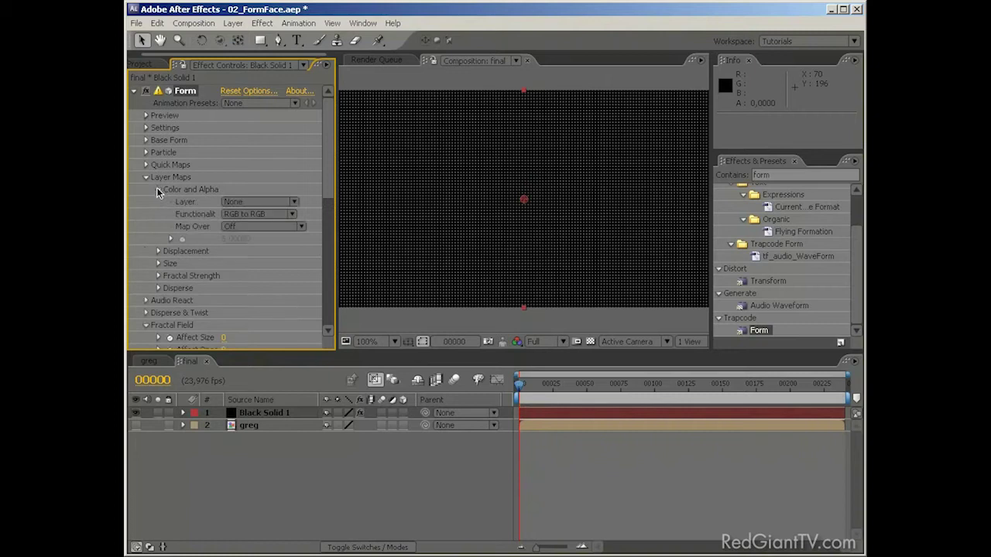
click(271, 201)
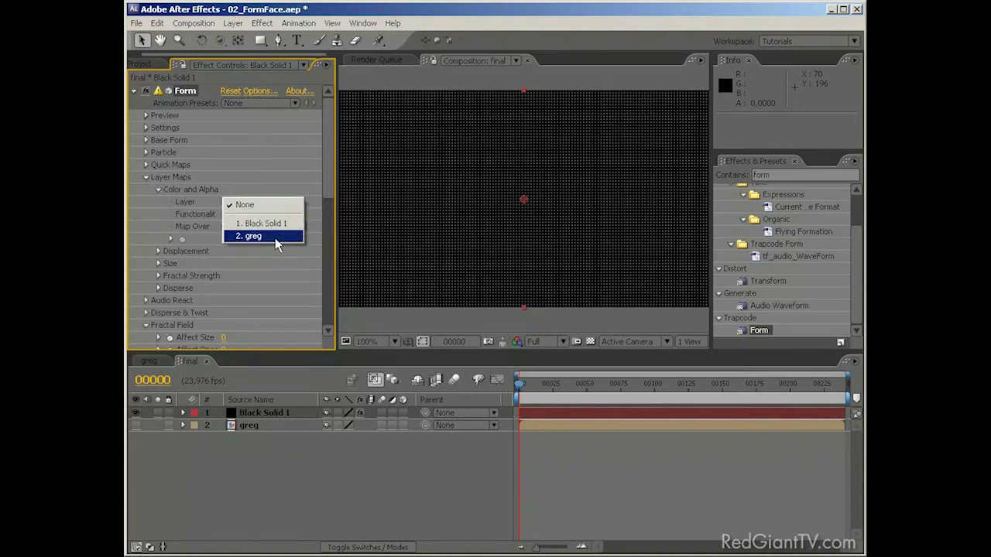
click(275, 238)
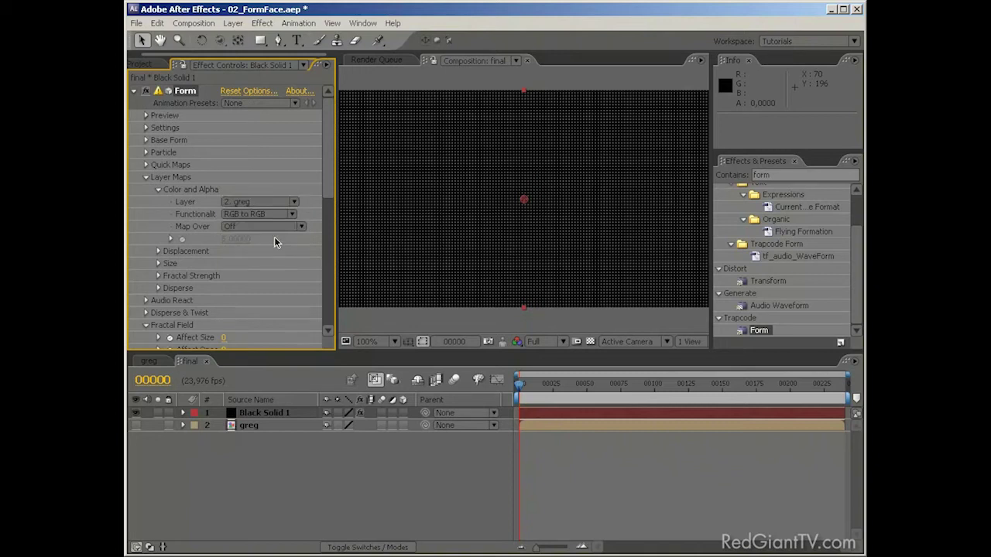
click(232, 215)
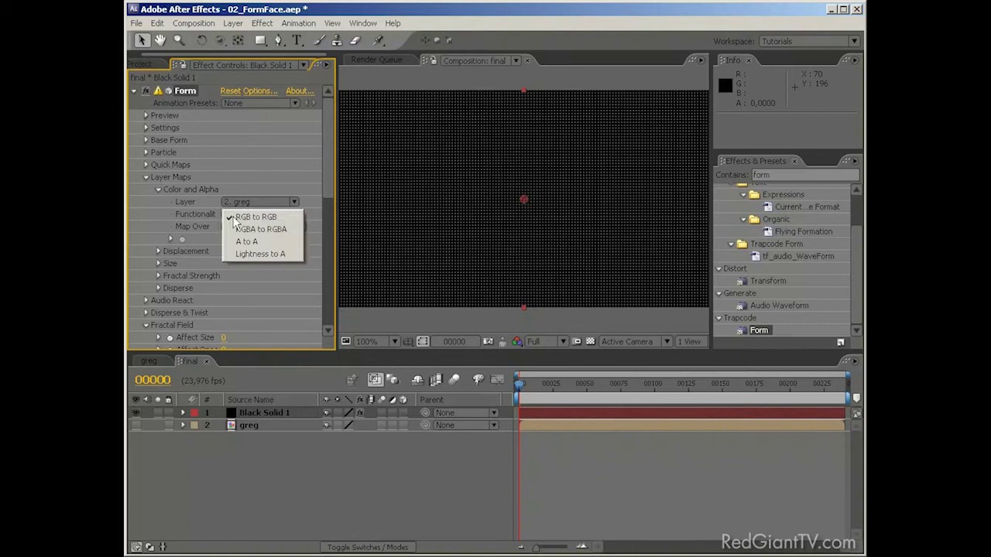
click(277, 254)
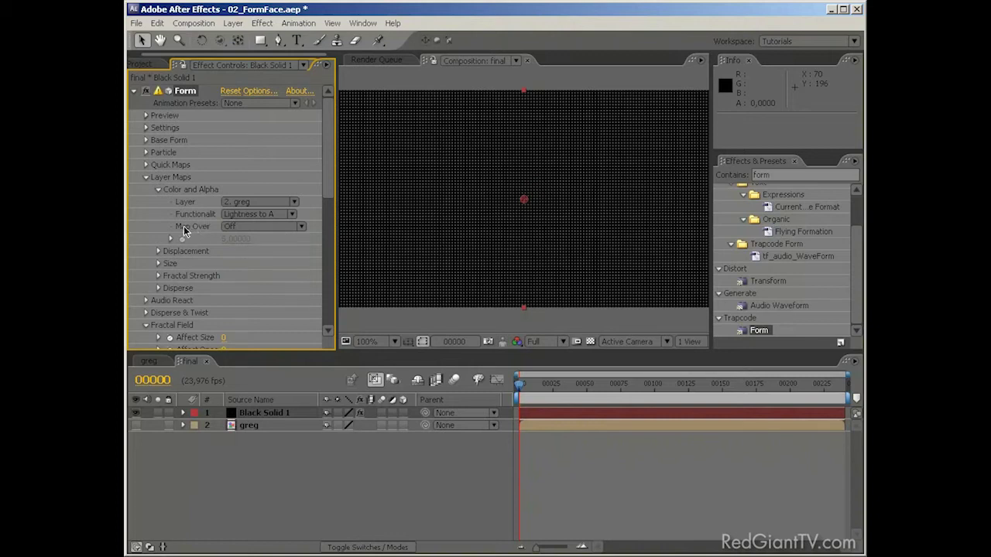
click(247, 226)
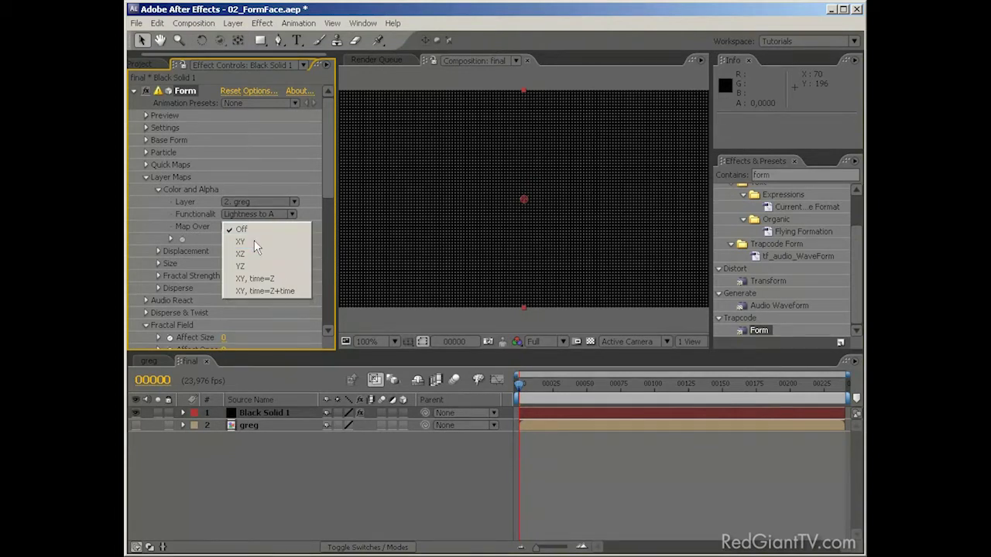
click(254, 242)
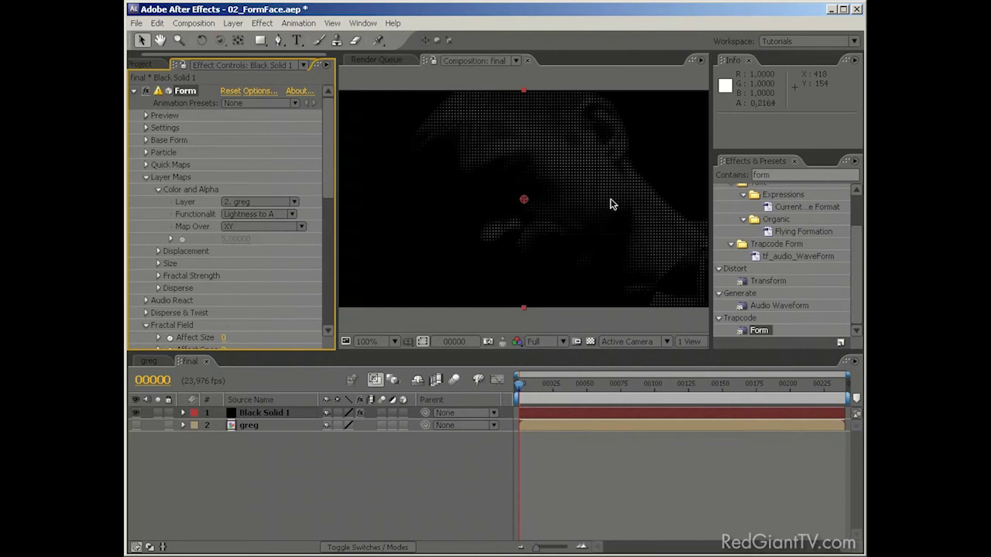
drag(613, 385, 545, 387)
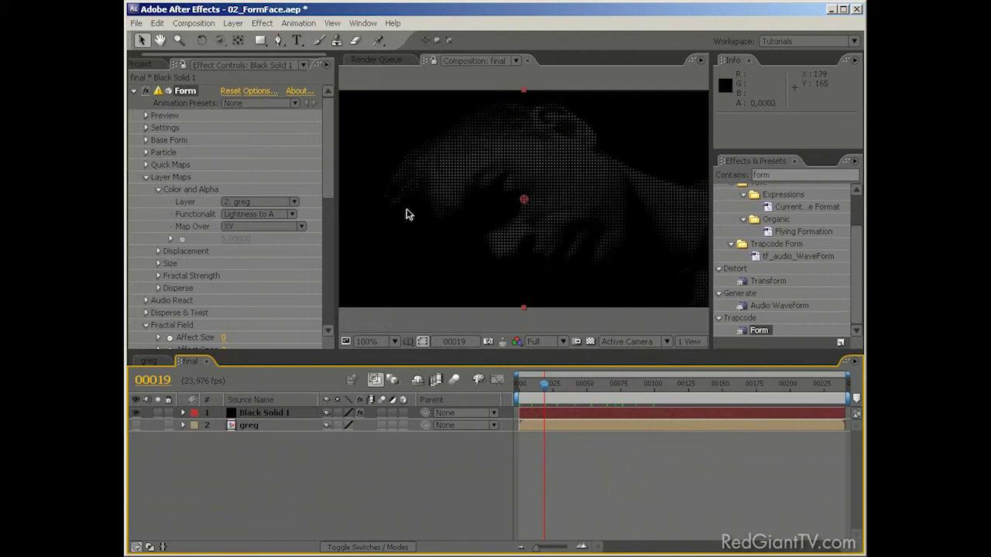
Set Particle Type to Glow Sphere (No DOF) with Sphere Feather 0
click(189, 205)
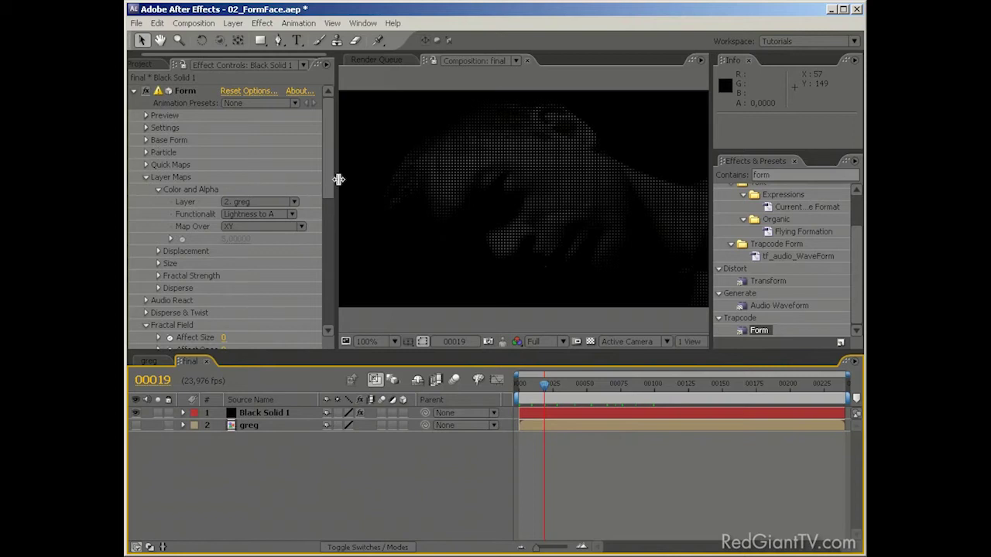
drag(338, 180, 426, 199)
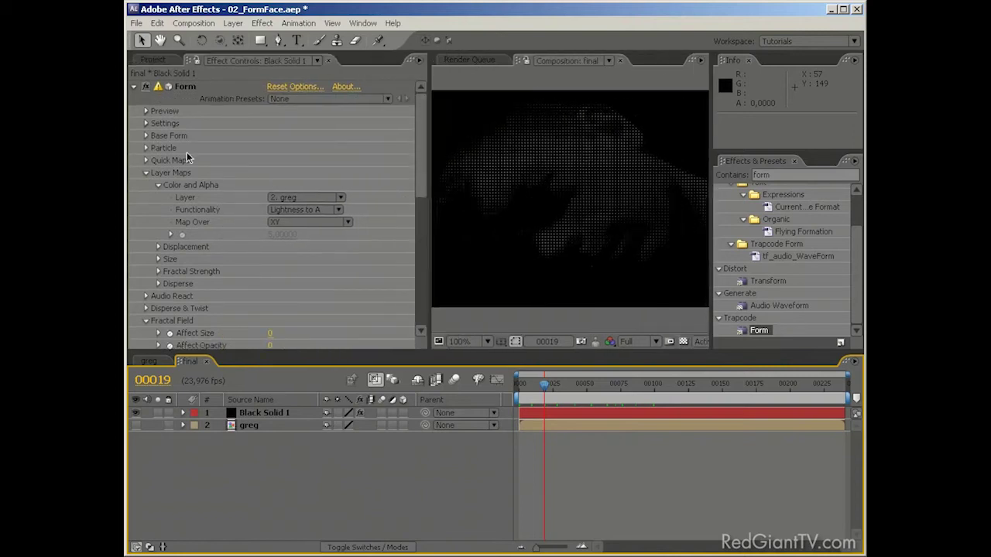
click(175, 148)
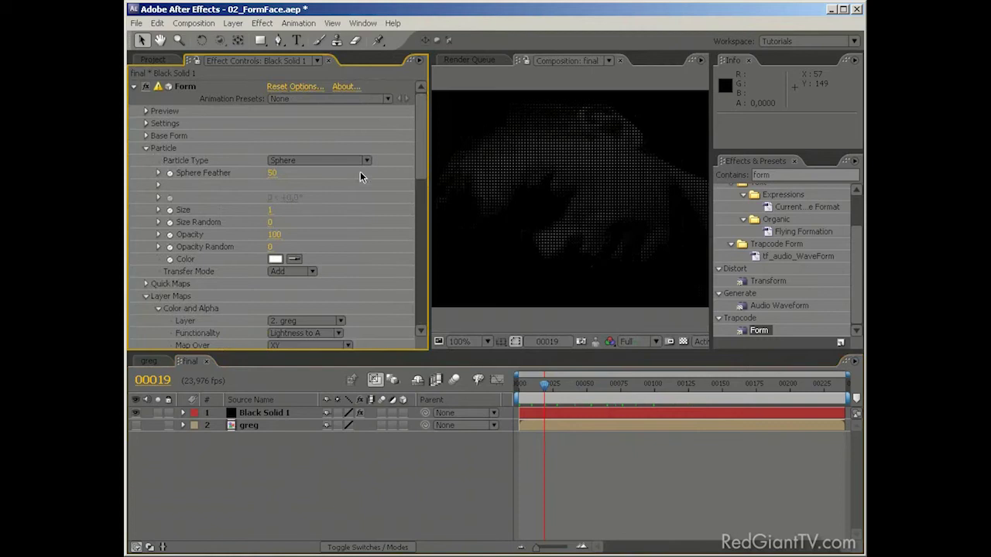
click(361, 160)
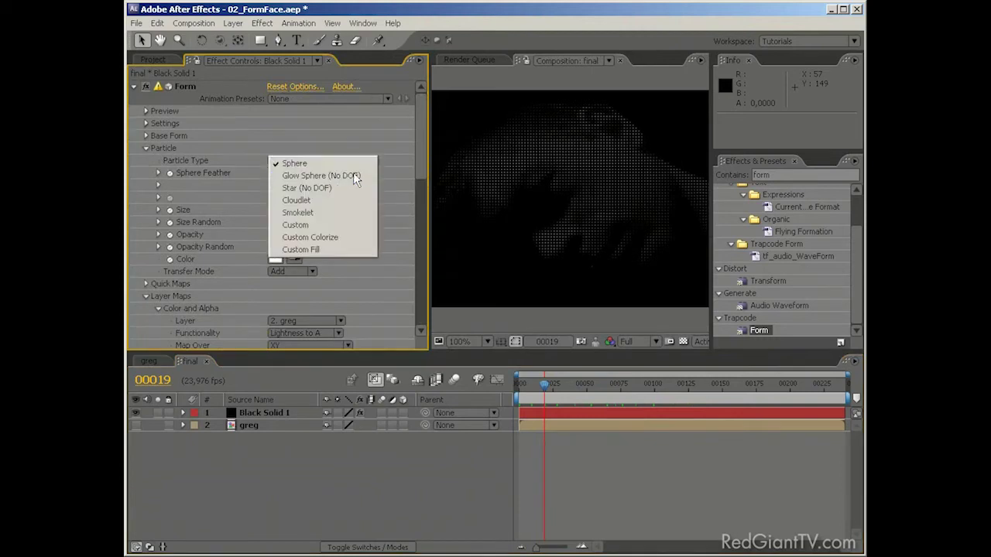
click(353, 171)
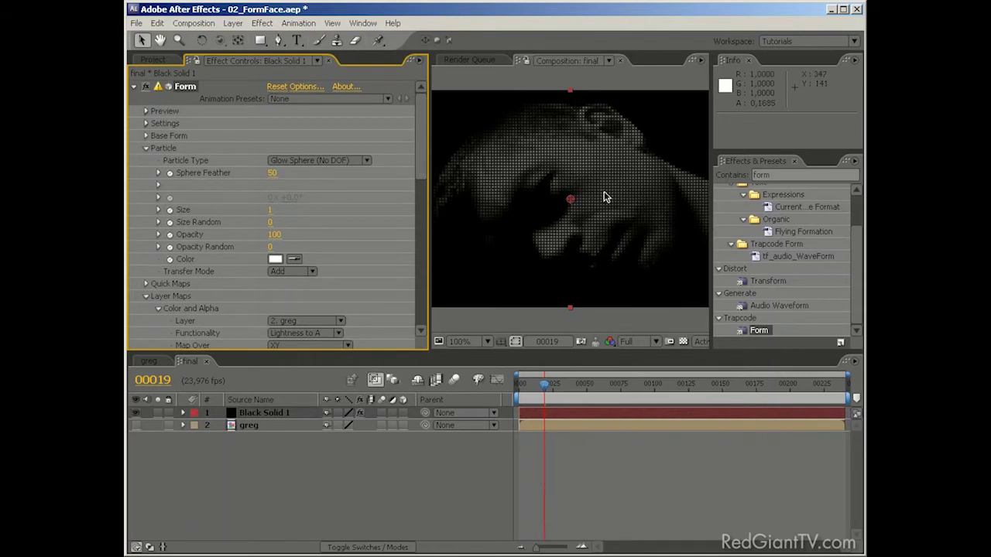
click(330, 161)
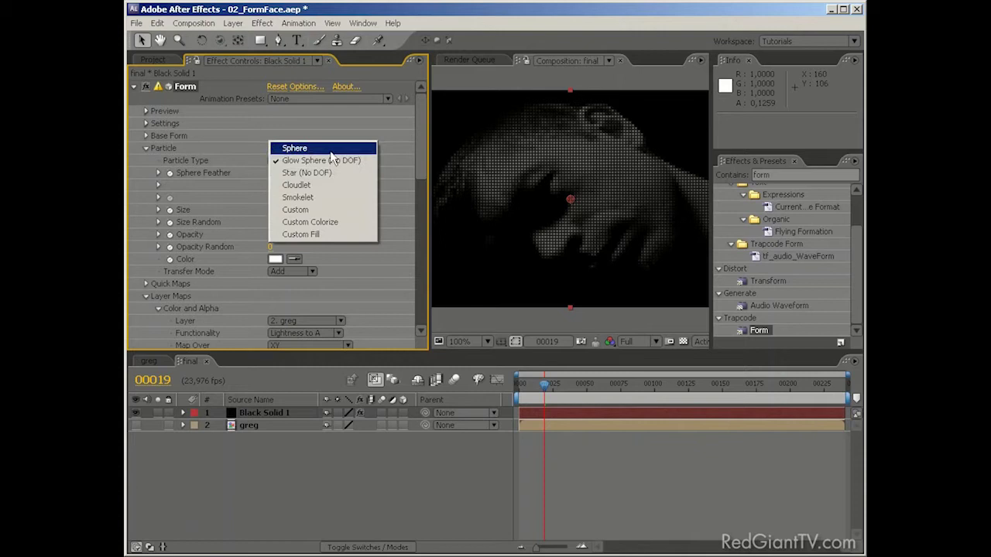
click(329, 149)
click(327, 157)
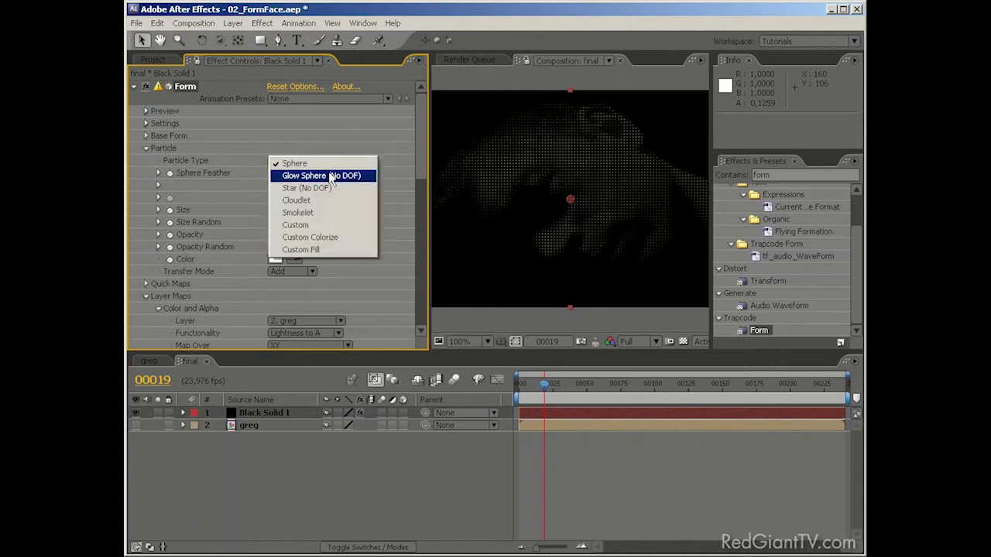
click(331, 177)
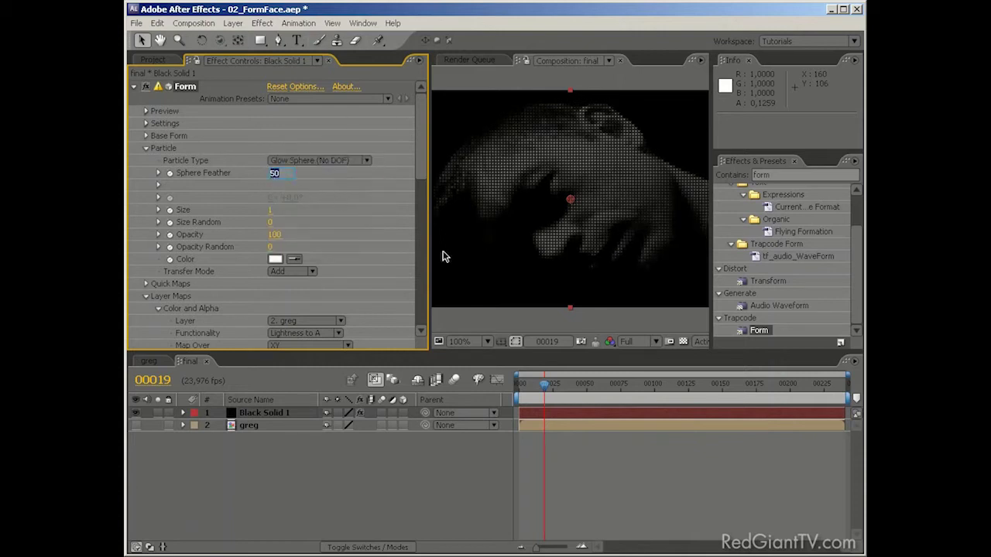
text(0)
key(Return)
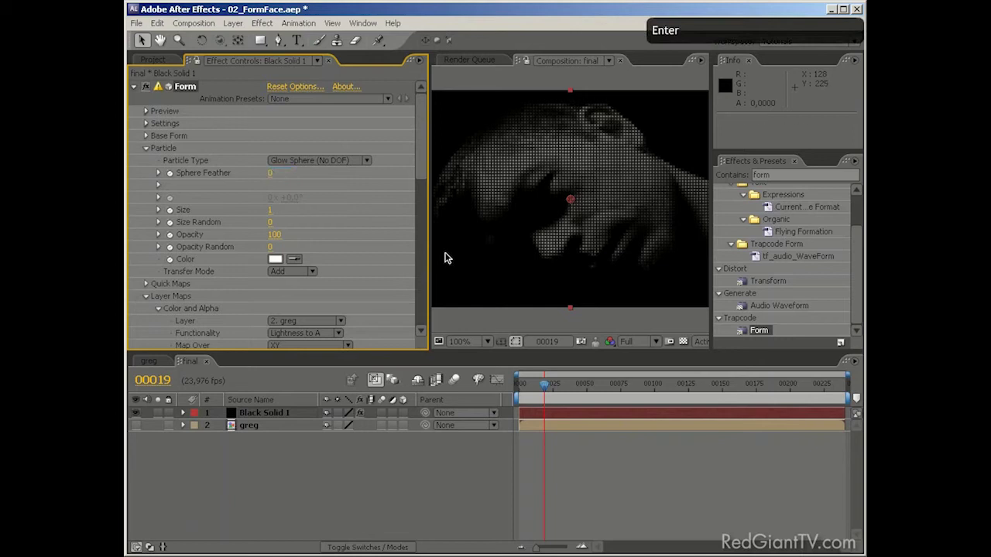
Set the particle Size to 2
click(272, 210)
text(2)
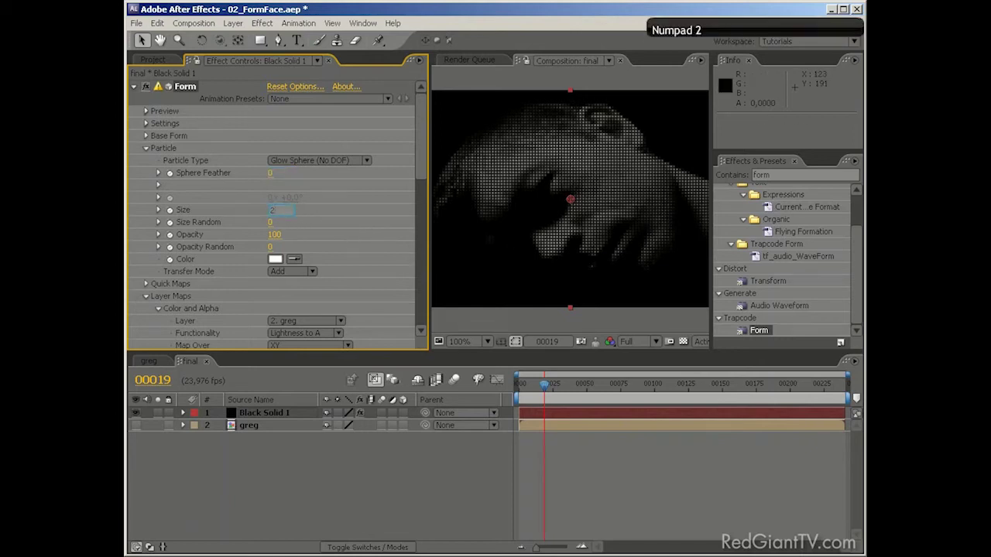
key(Return)
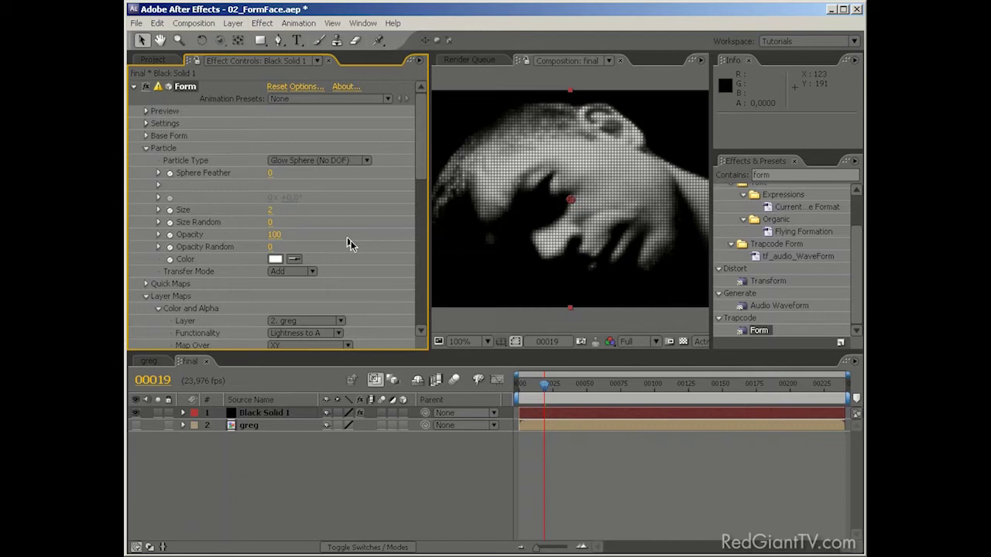
click(148, 148)
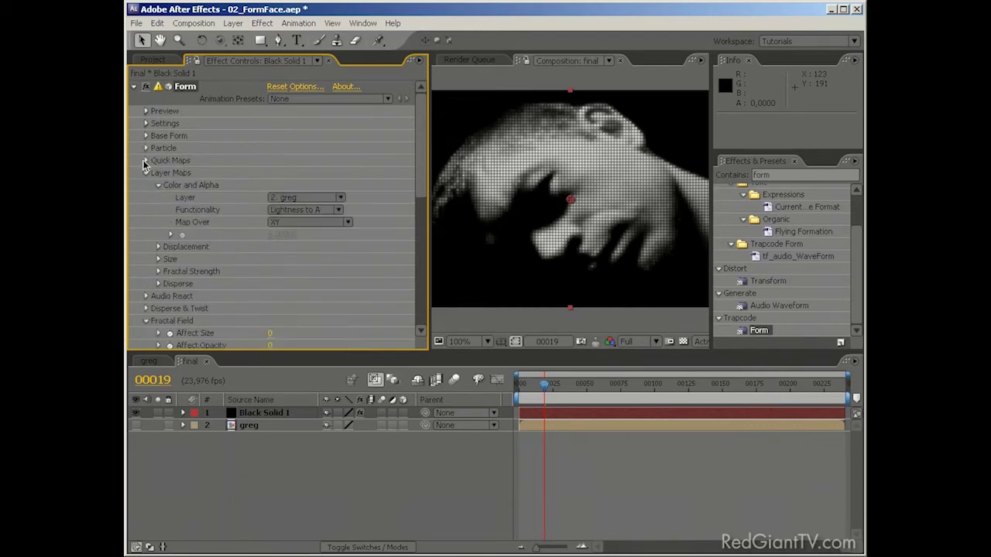
Apply the cyan-blue preset to Form's Color Map, remove extra markers, and map it over Z
click(145, 161)
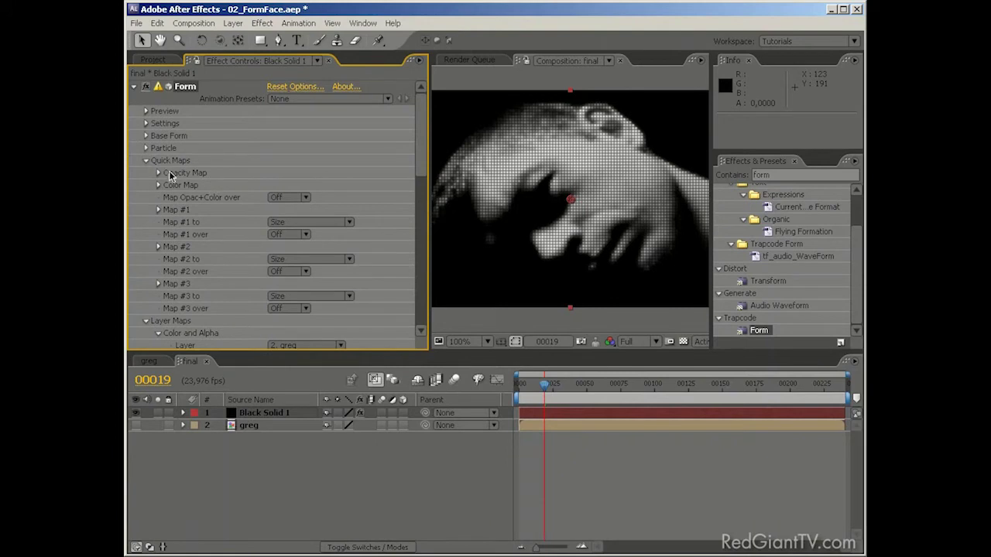
click(158, 172)
click(158, 172)
click(158, 186)
click(366, 218)
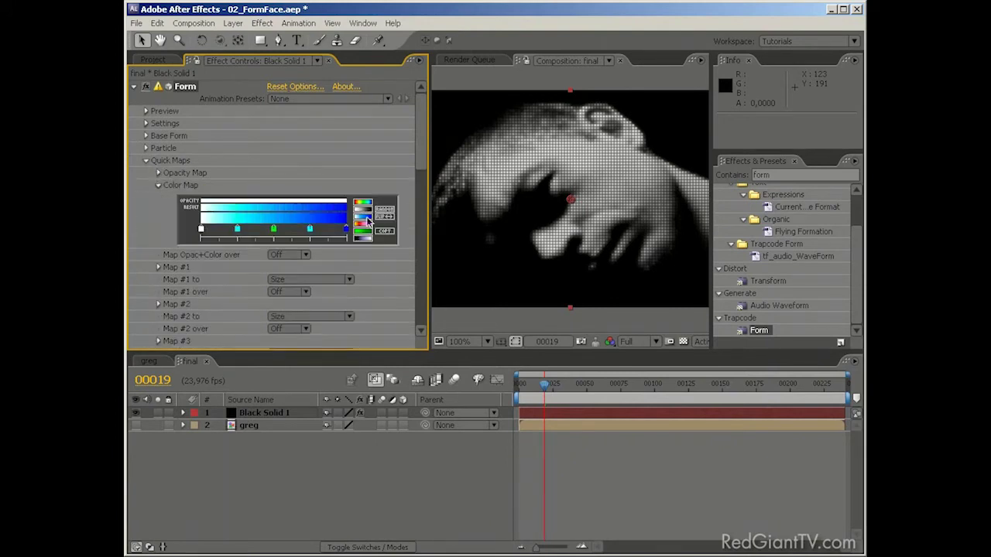
click(368, 222)
click(288, 255)
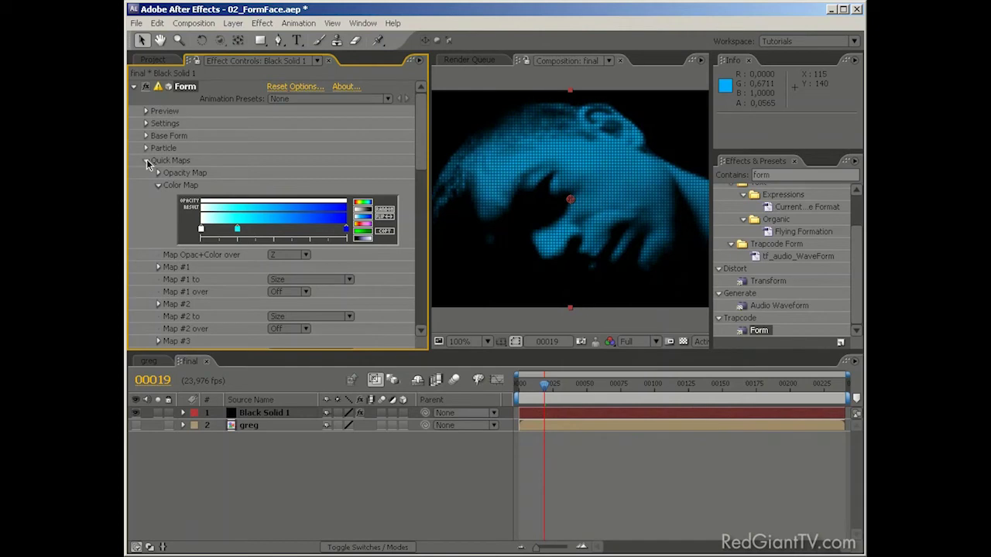
click(147, 161)
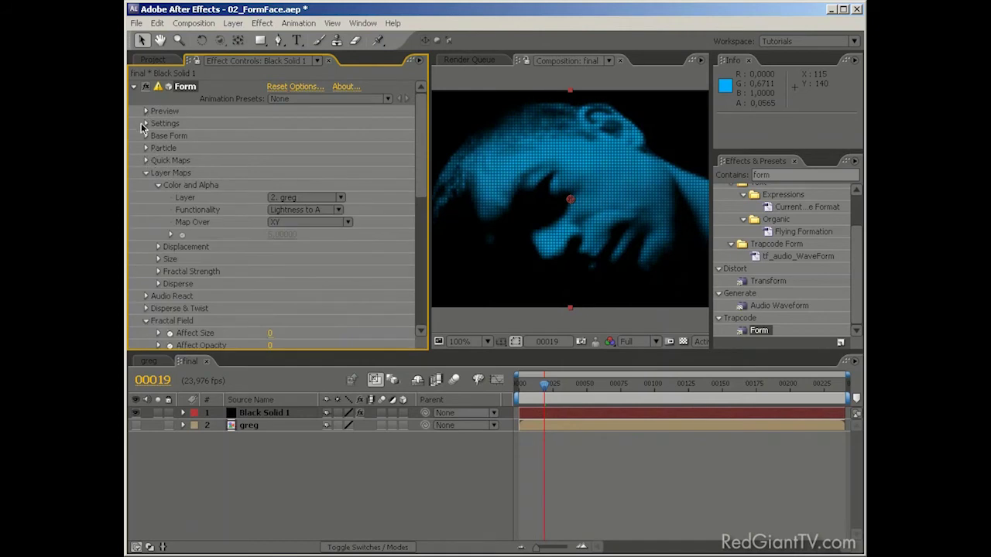
click(146, 124)
click(147, 125)
In Form's Base Form, set Size Z to 10 and Particles in Z to 5
click(146, 135)
click(272, 185)
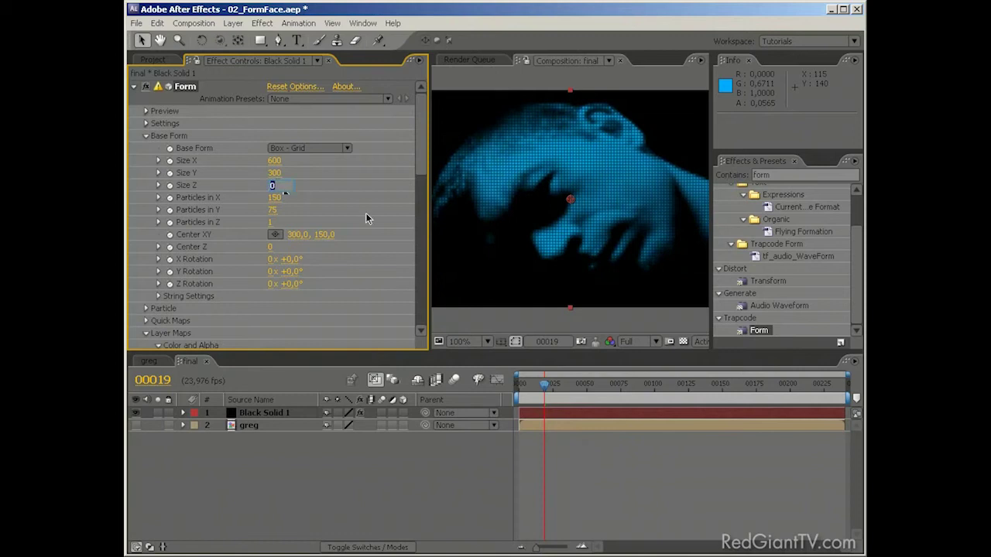
text(10)
key(Return)
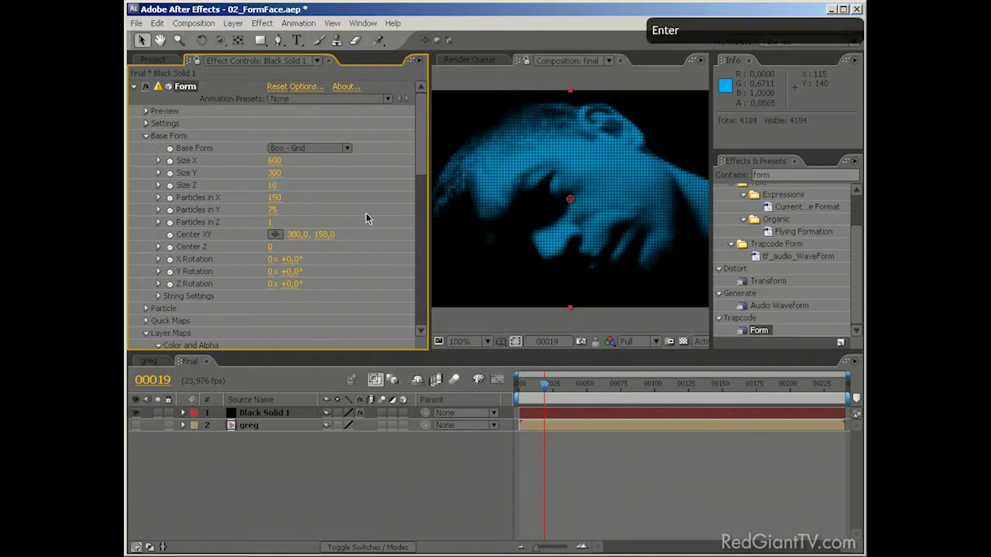
click(271, 223)
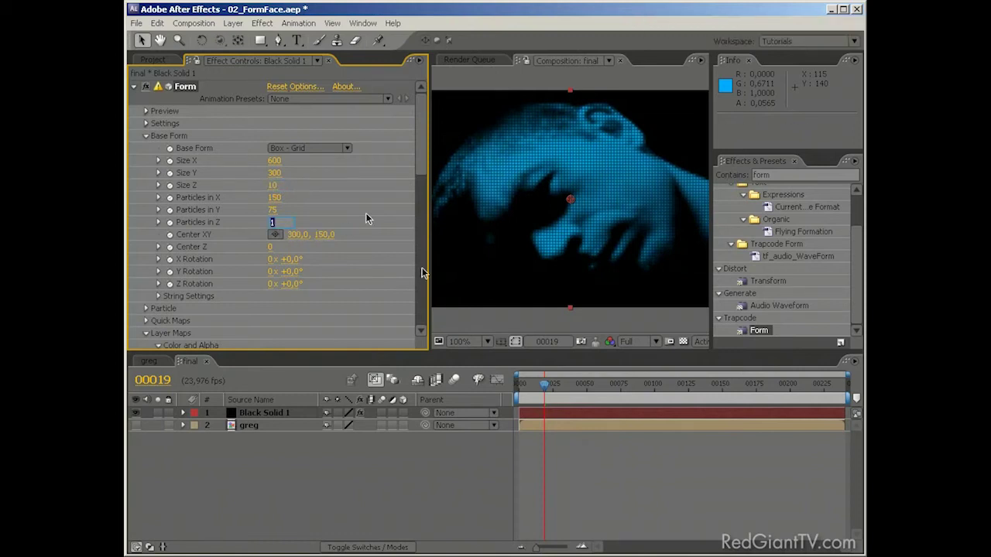
text(5)
key(Return)
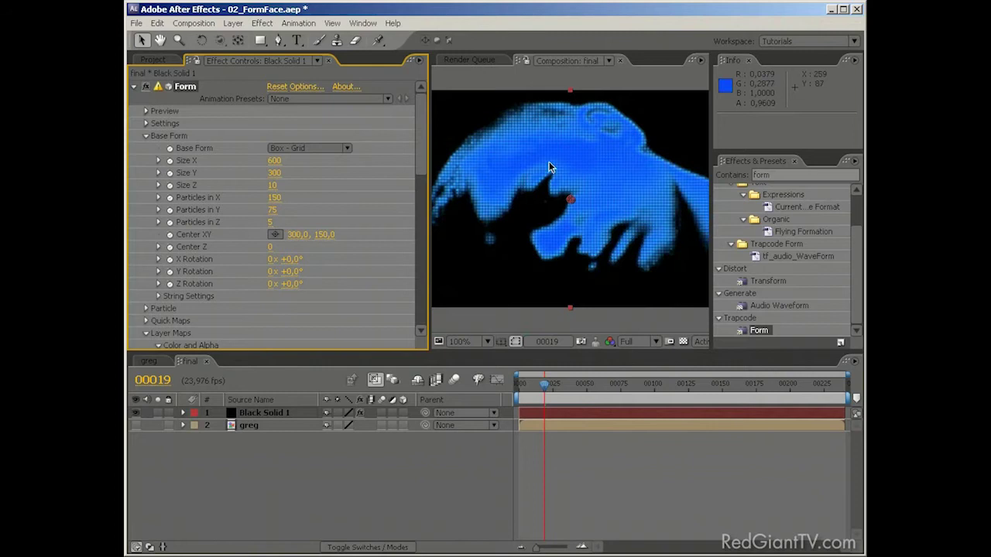
drag(419, 166, 454, 225)
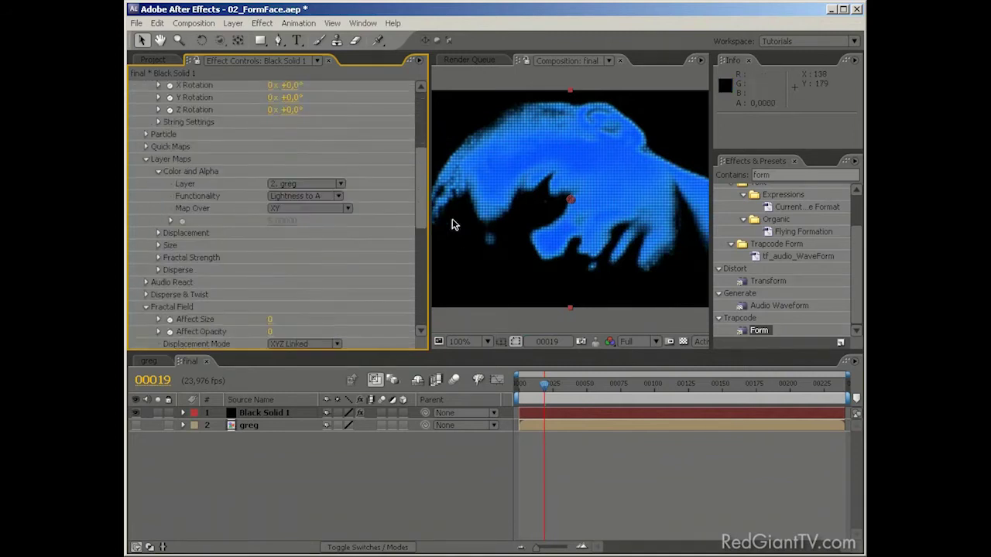
click(145, 134)
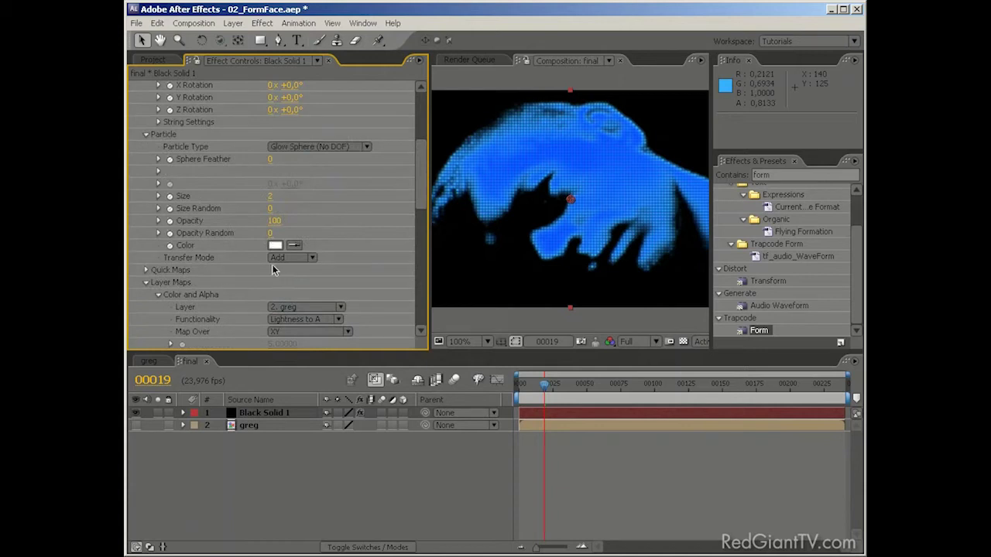
Switch the particles' Transfer Mode from Add to Normal and show the Project panel
click(298, 260)
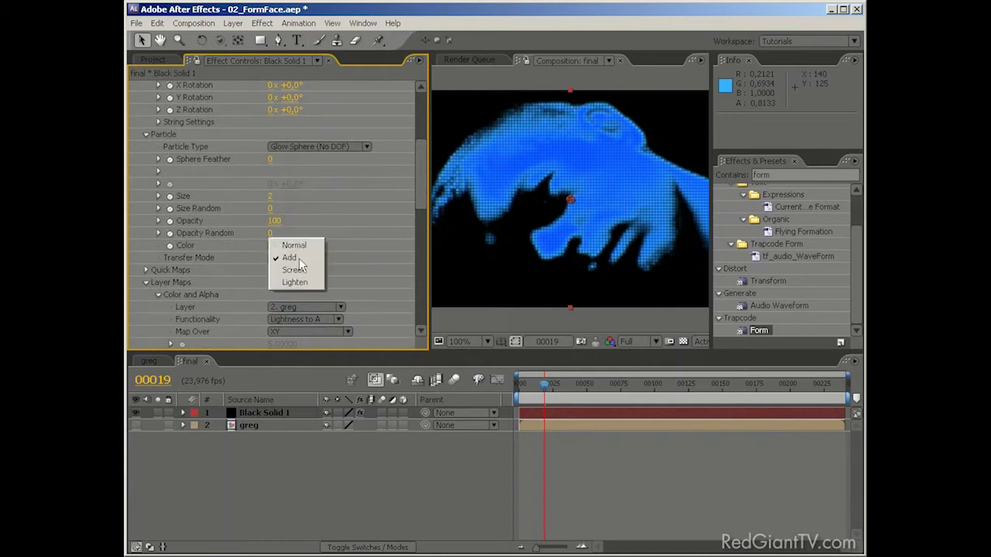
click(298, 245)
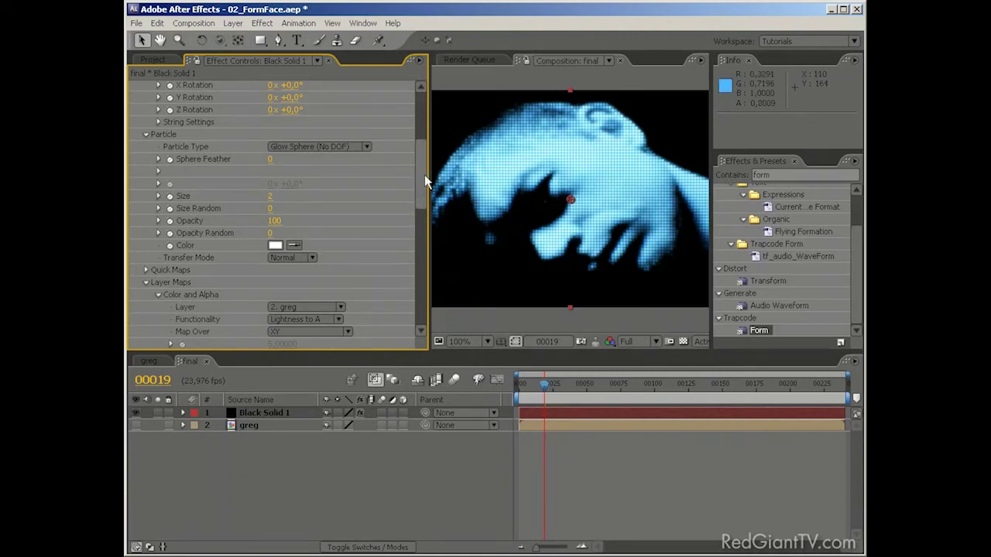
click(154, 60)
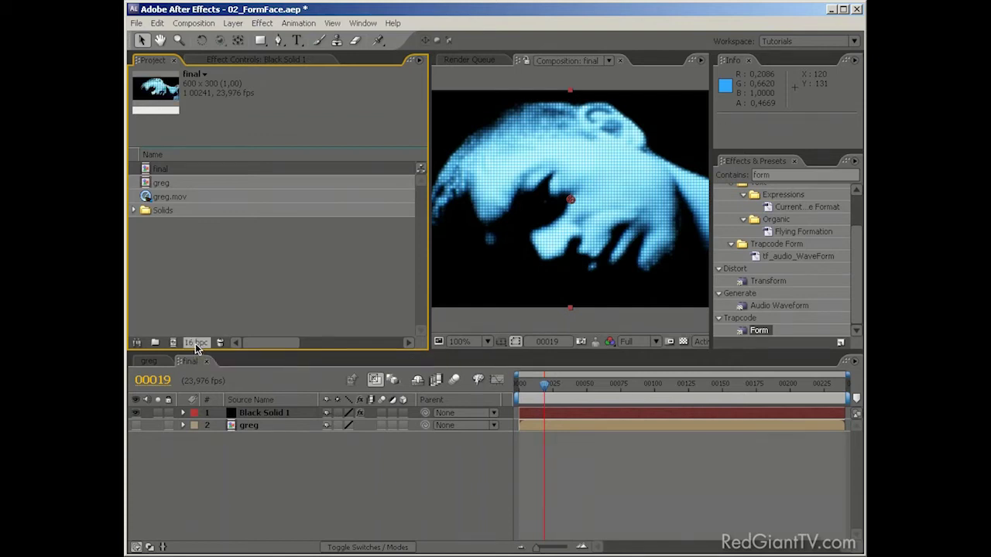
Switch the project colour depth from 16 bpc to 32 bpc and return to Effect Controls
alt+click(195, 343)
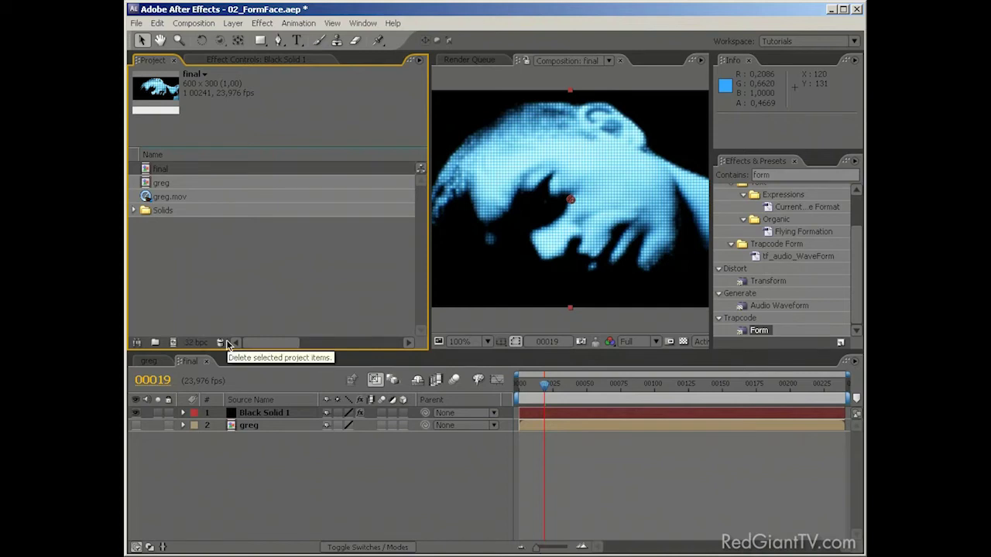
click(236, 61)
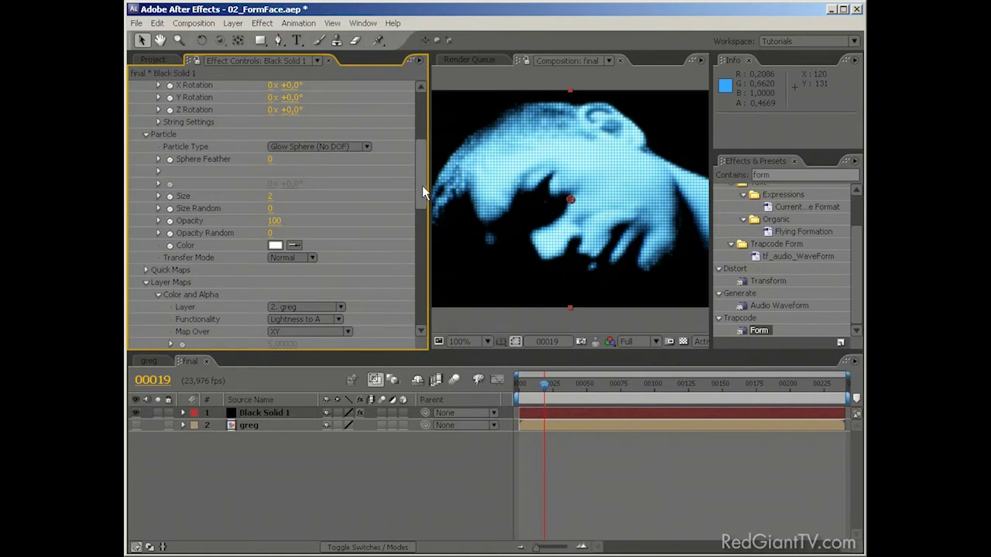
Set Form's Displacement to individual axes, with 2. greg driving Z, mapped over XY
drag(421, 190, 422, 235)
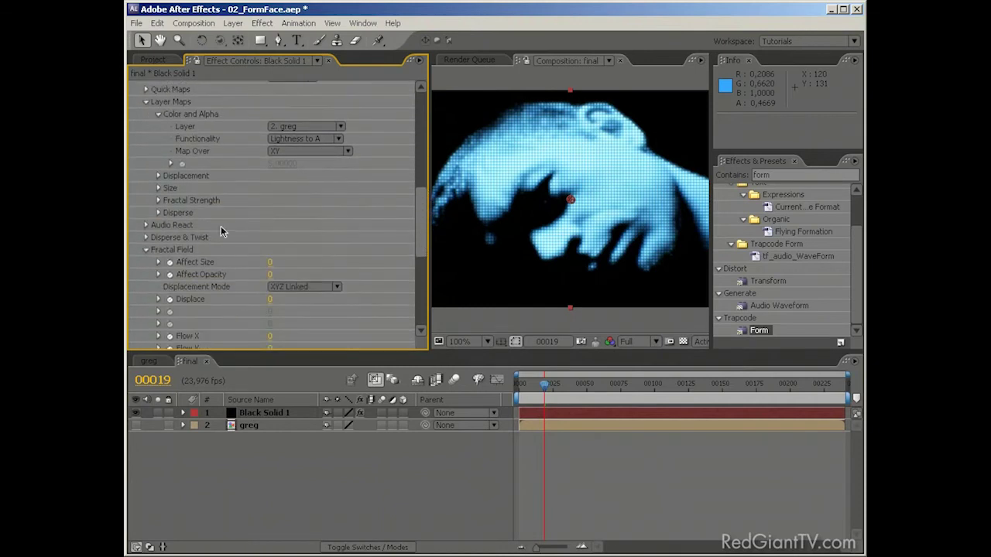
click(157, 177)
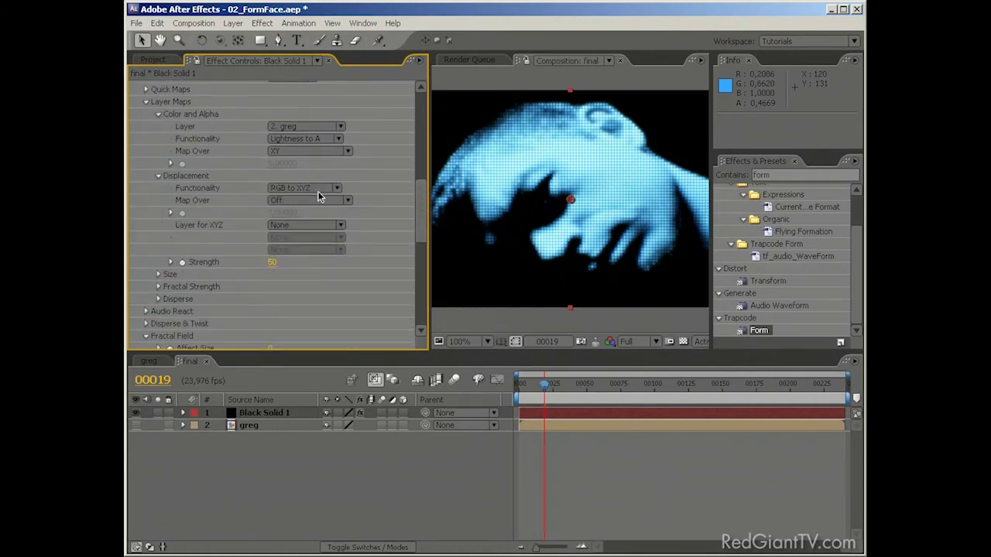
click(299, 189)
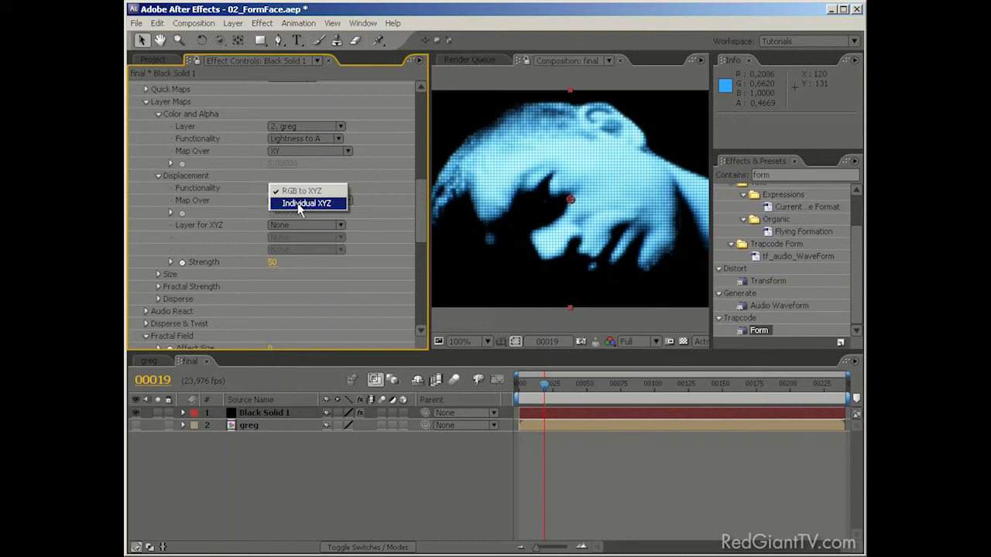
click(297, 204)
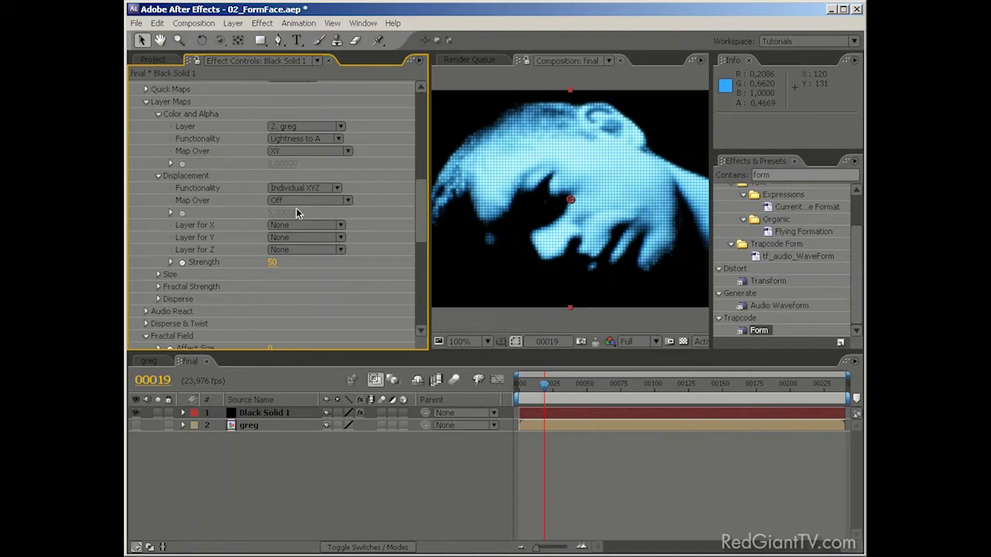
click(285, 248)
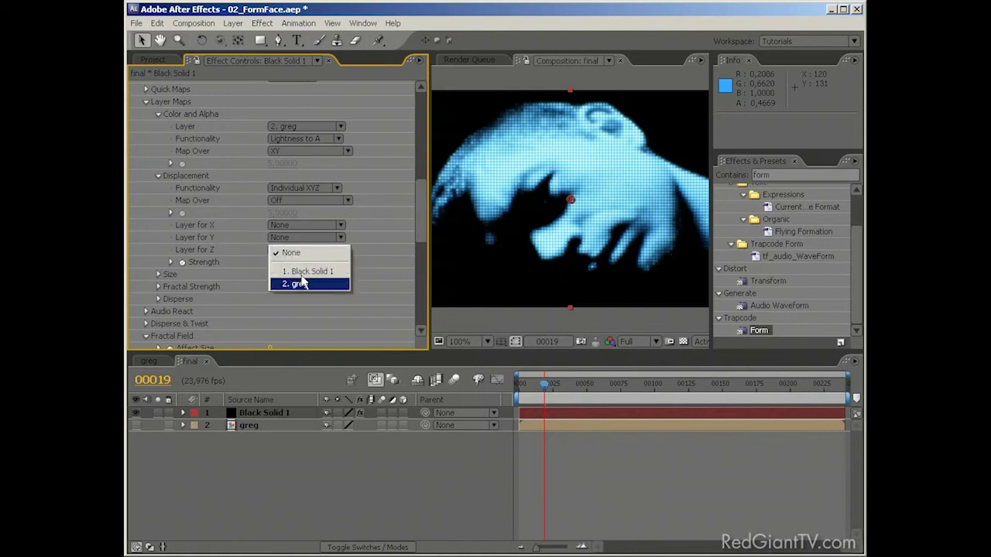
click(300, 282)
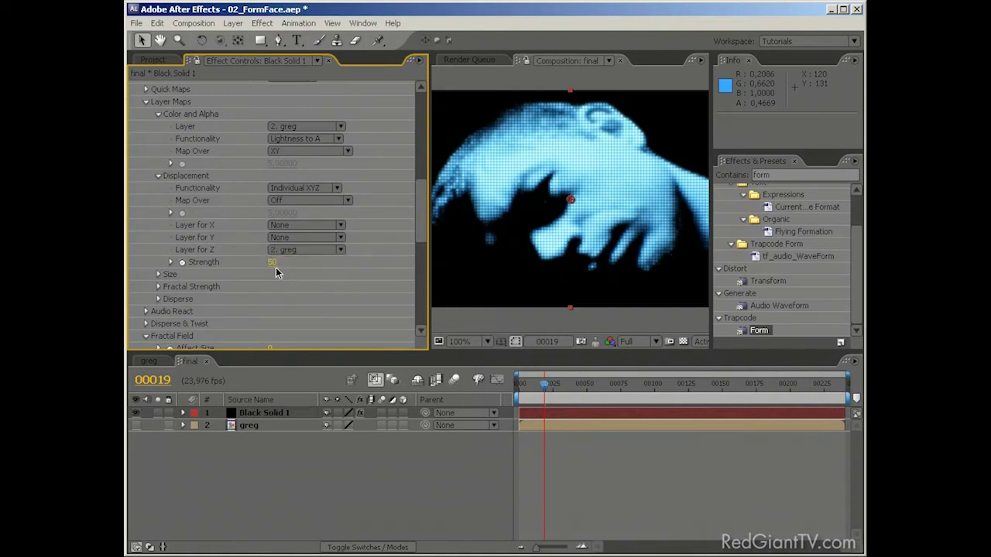
click(322, 201)
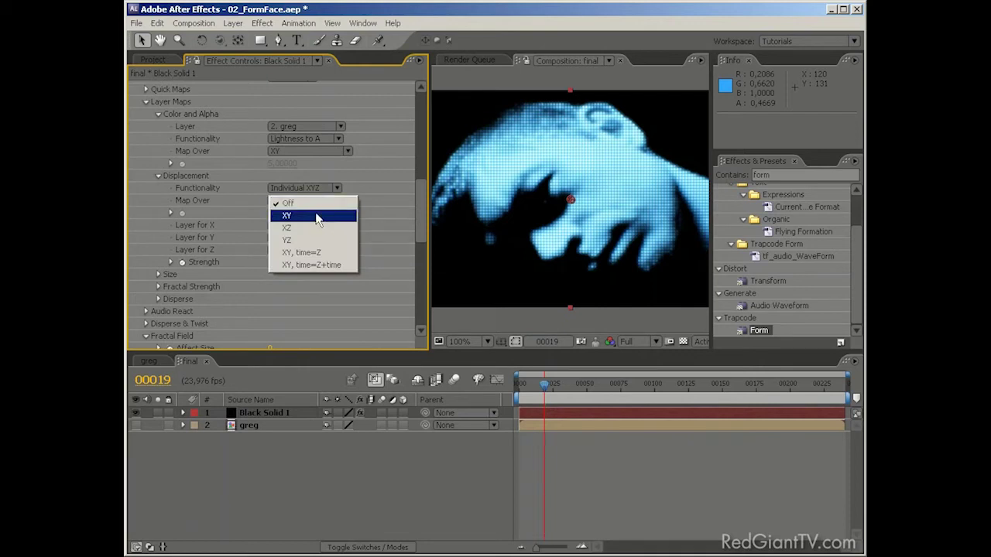
click(296, 214)
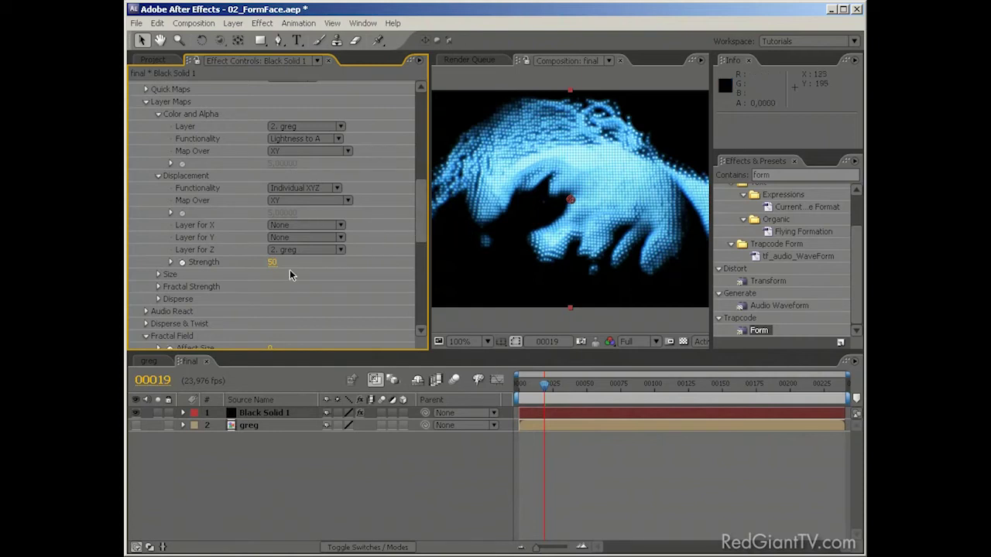
Set the Z displacement Strength to -25 and widen the Composition viewer
drag(276, 267, 668, 247)
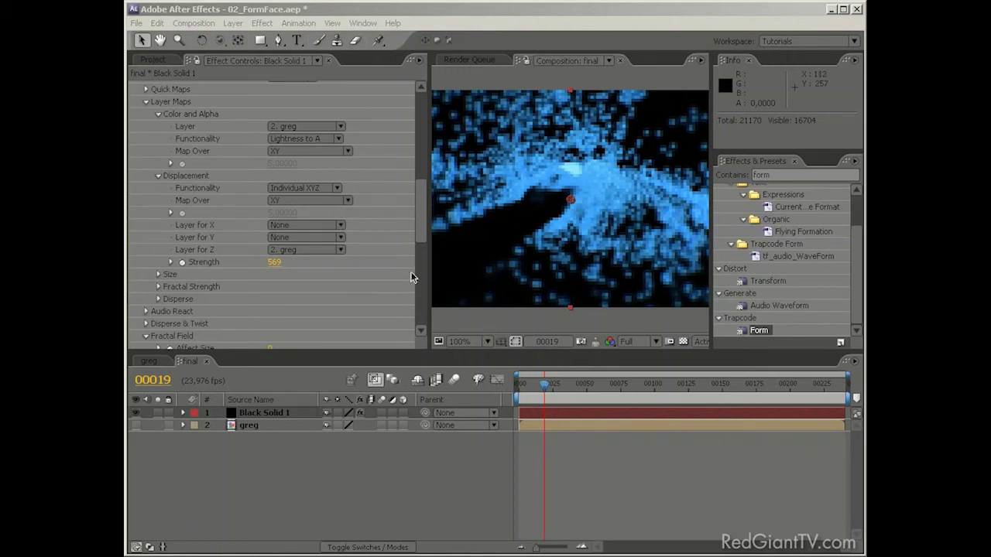
click(277, 264)
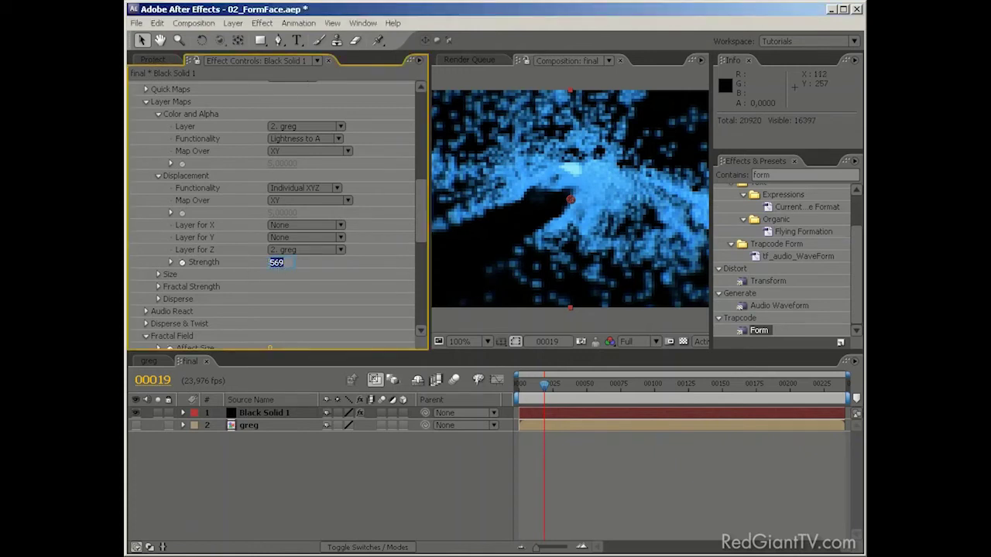
text(-25)
key(Return)
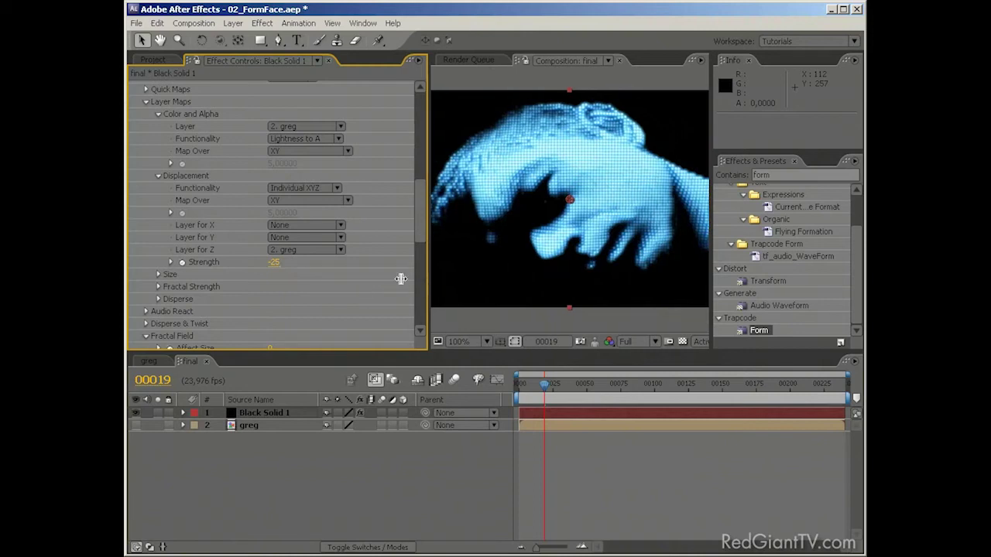
drag(430, 282, 275, 283)
right_click(358, 455)
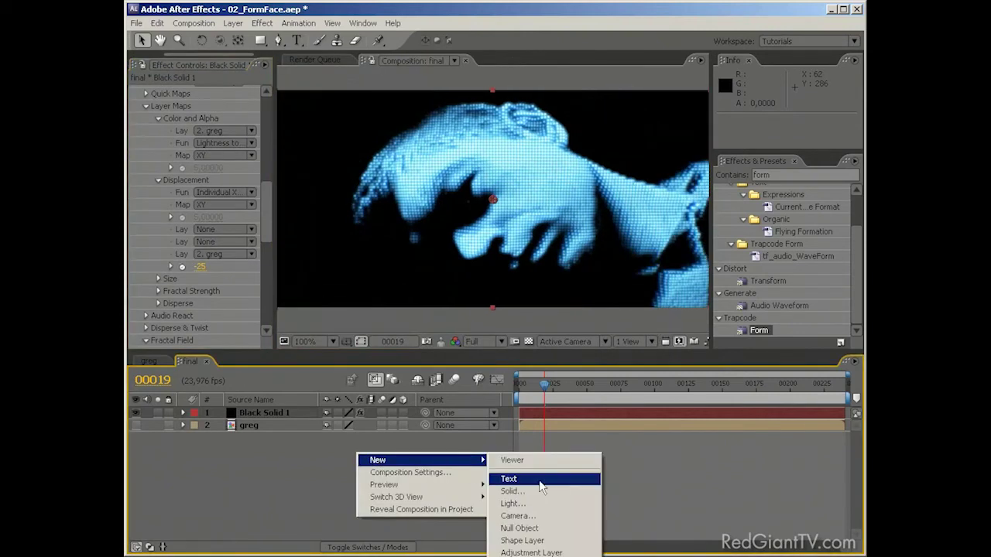
Add a default Camera 1, orbit around the particle face's depth, then delete the camera
click(535, 509)
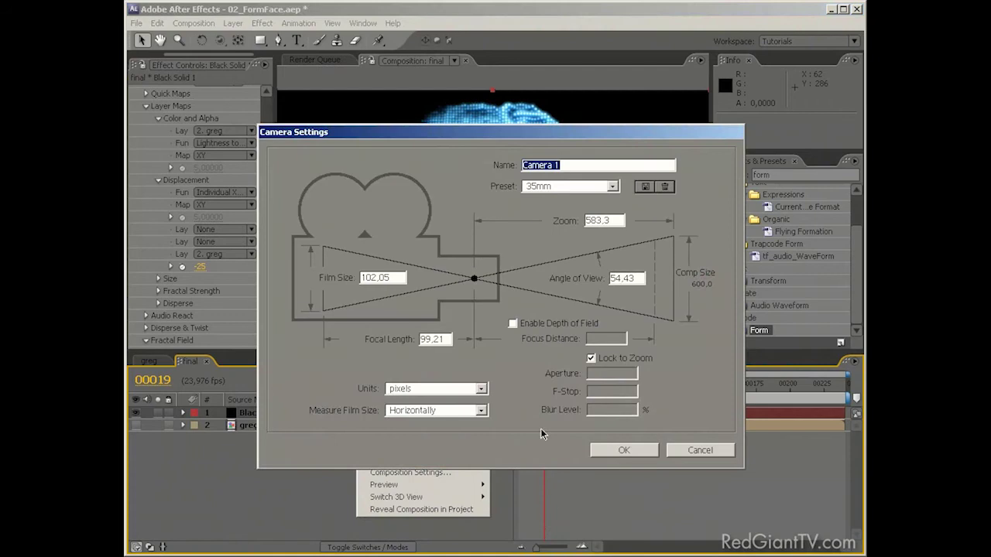
click(624, 450)
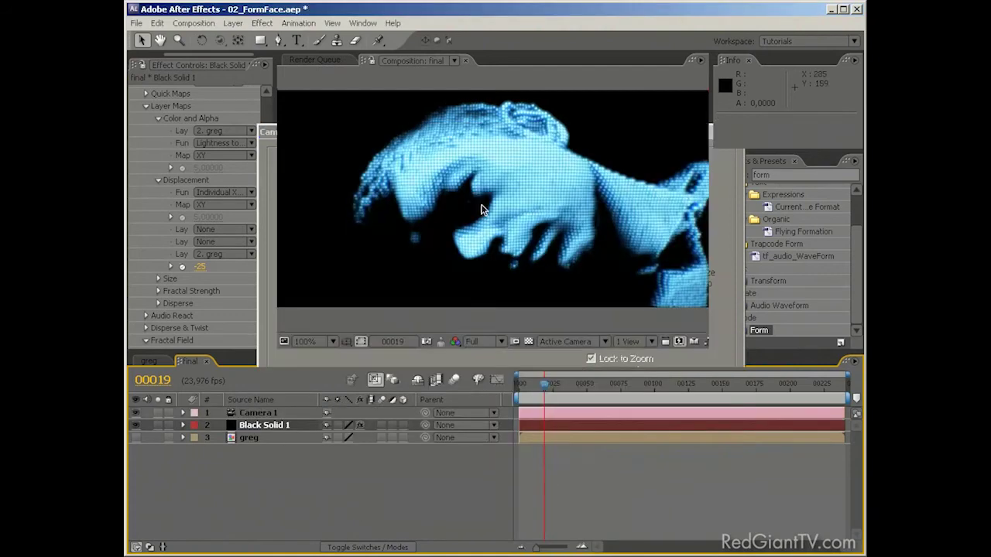
key(c)
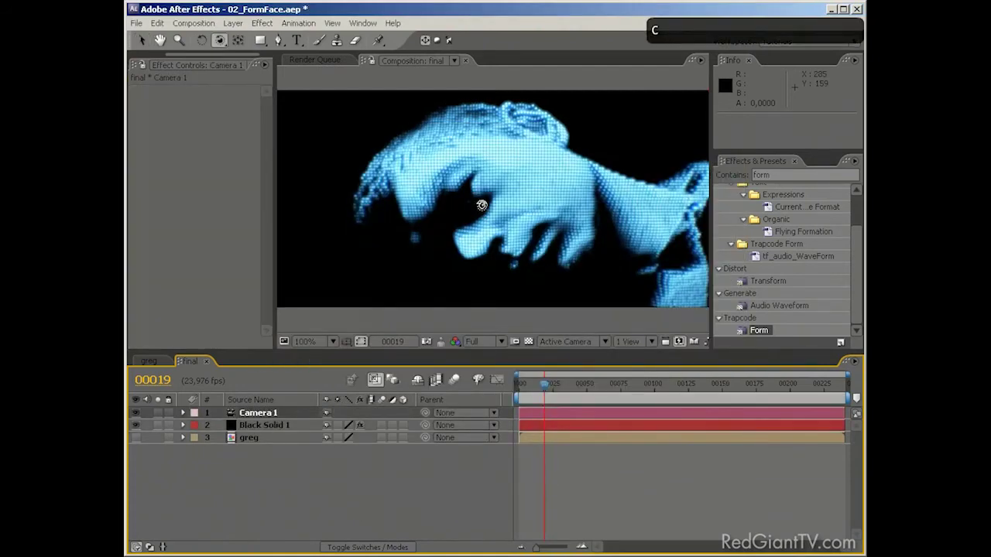
drag(482, 204, 492, 78)
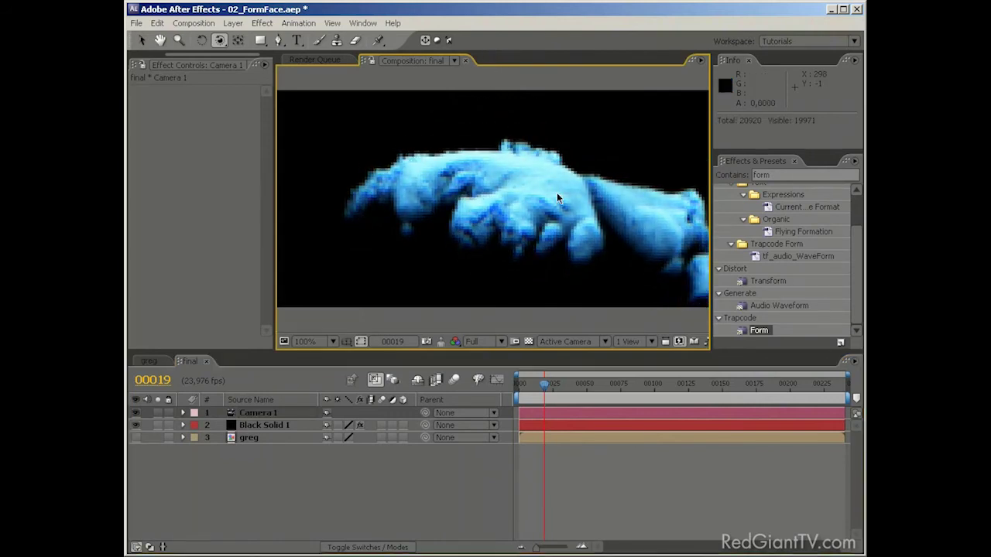
drag(567, 184, 597, 325)
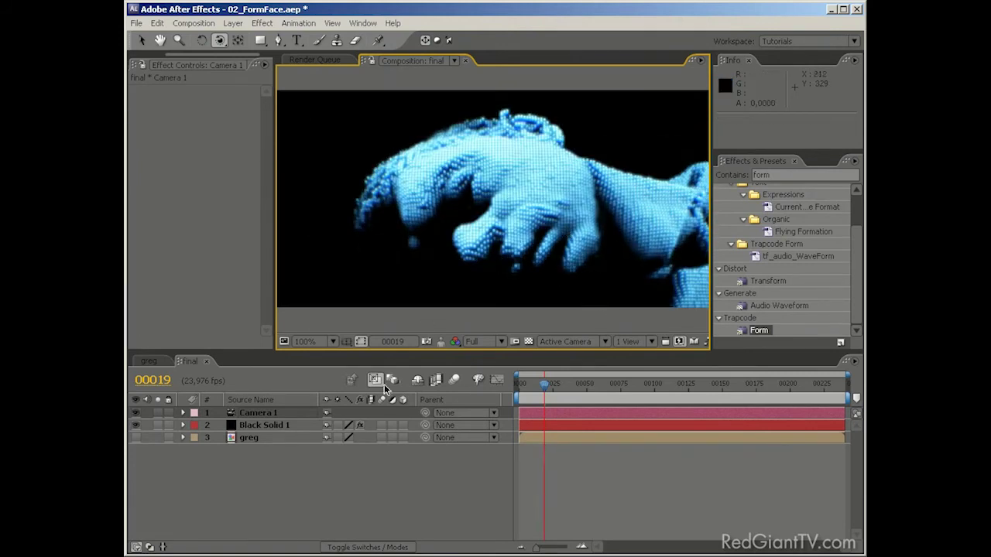
click(261, 415)
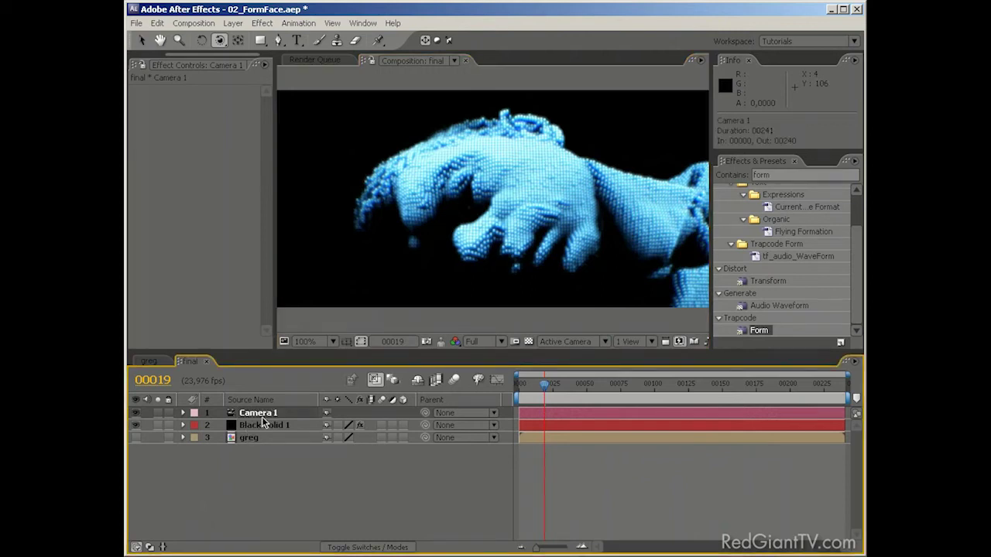
key(Delete)
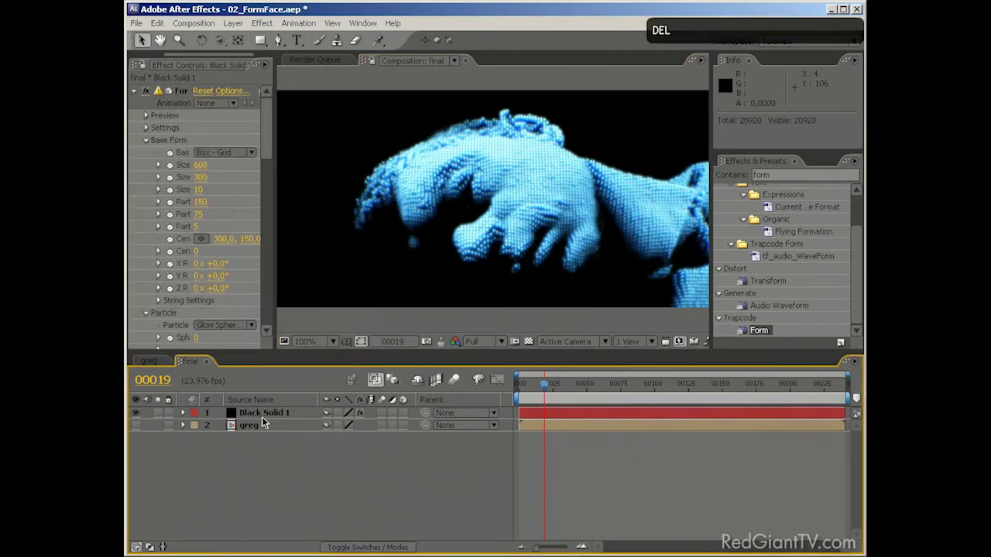
Widen the Effect Controls panel and briefly toggle the transparency grid on and off
drag(274, 266, 400, 269)
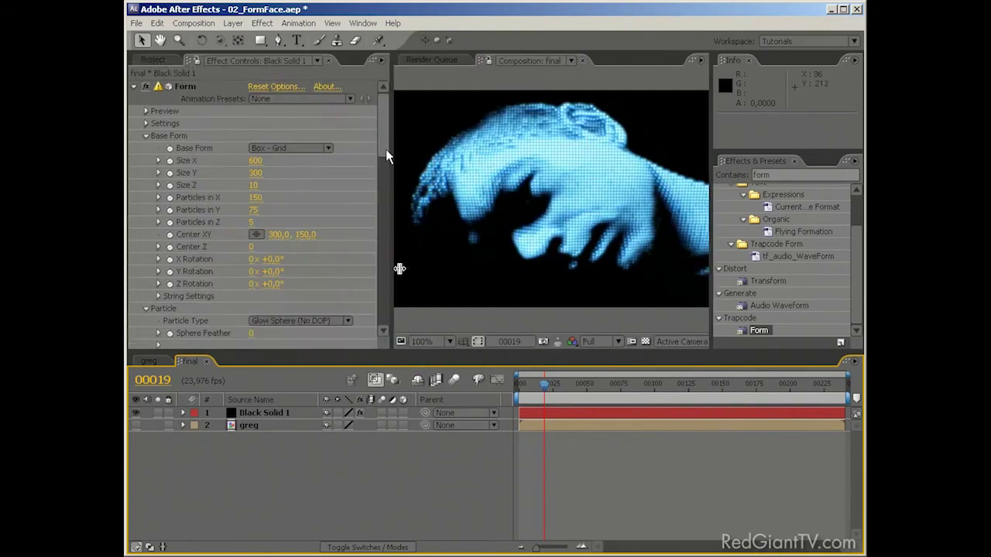
drag(388, 155, 389, 230)
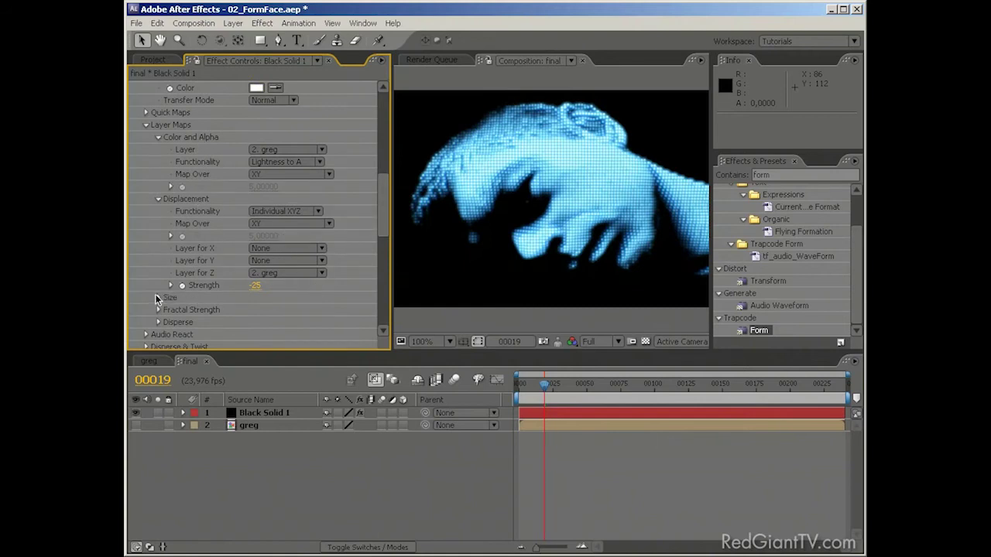
click(644, 342)
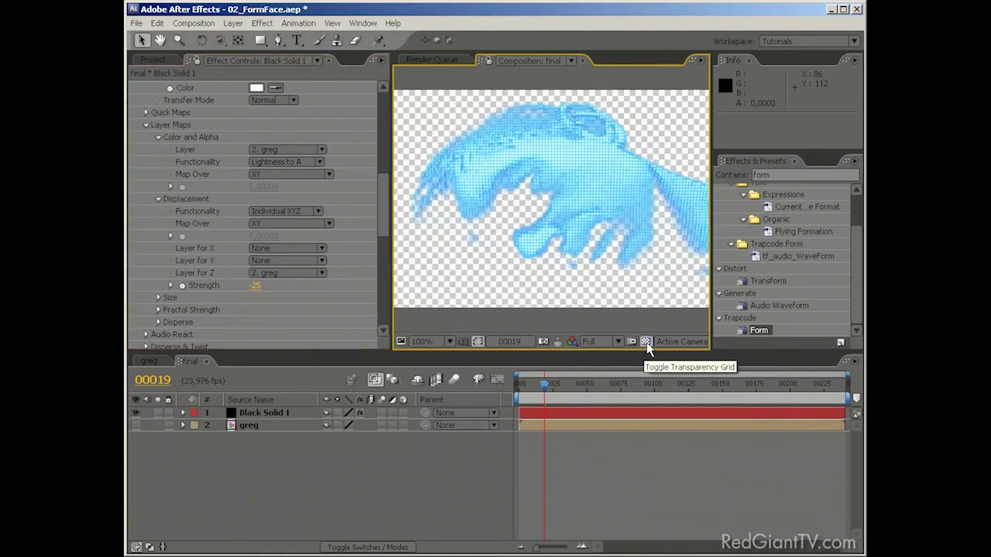
click(645, 342)
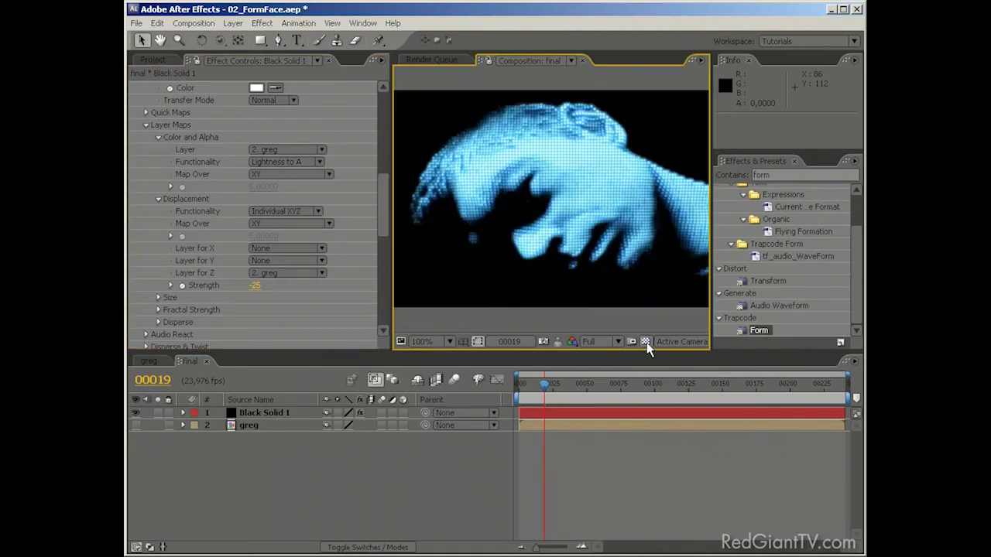
Set Form's Size layer map to 2. greg, mapped over XY
click(159, 298)
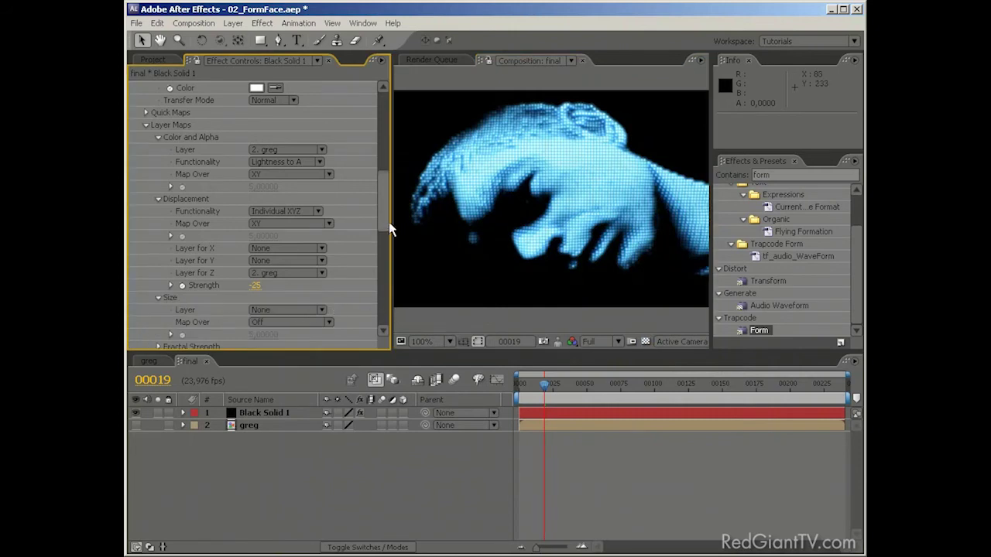
scroll(377, 271, down, 5)
click(282, 145)
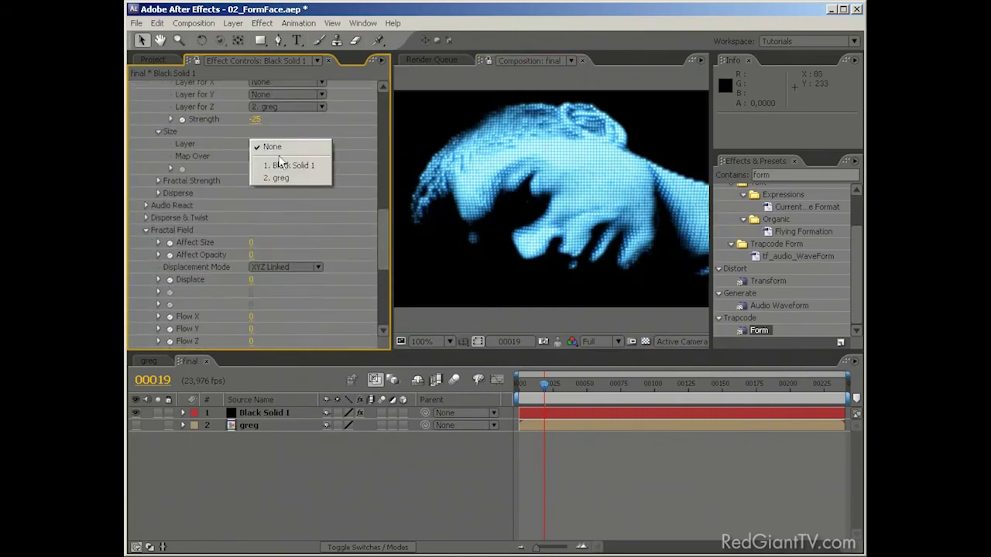
click(280, 178)
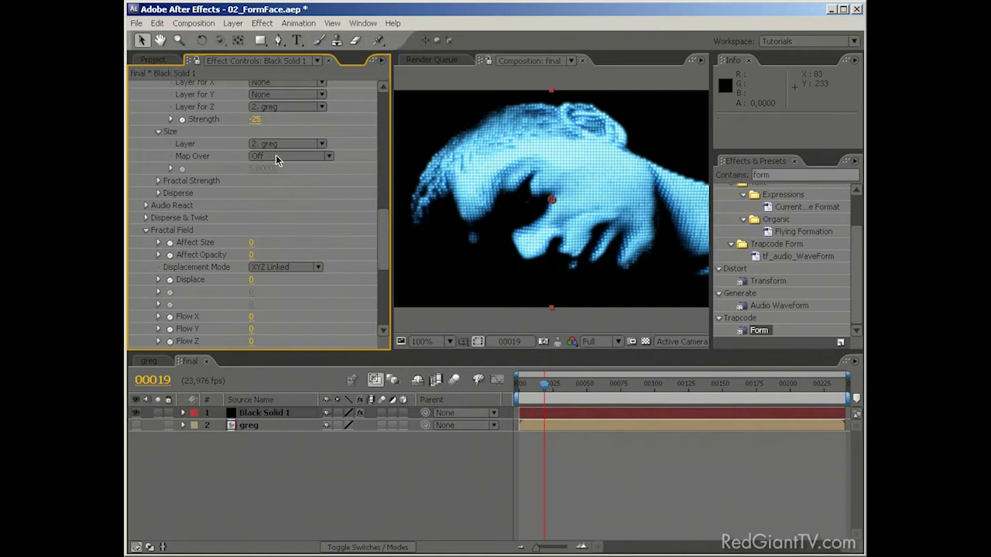
click(275, 155)
click(275, 168)
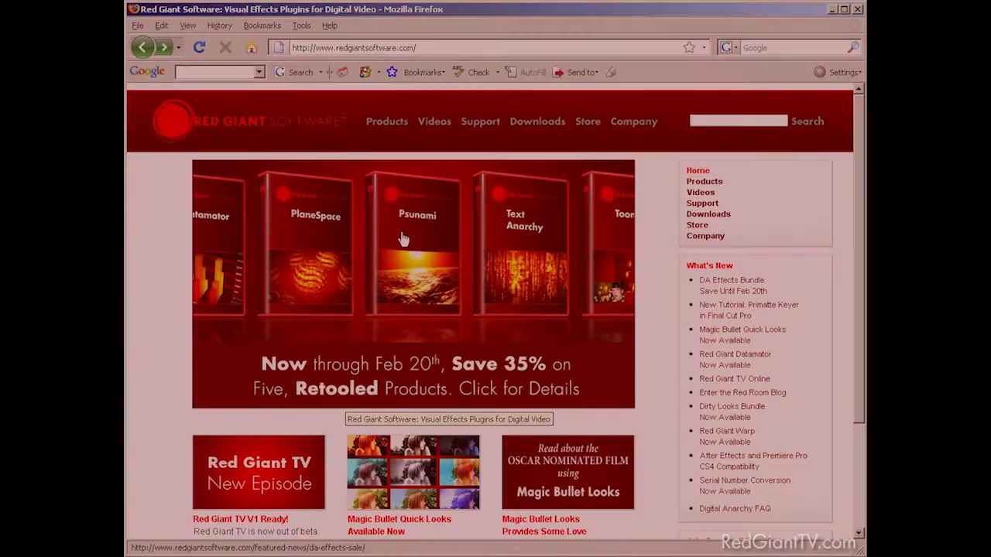
Go to Red Giant's Video Tutorials page, then to the Downloads Trial Versions page
mouse_move(434, 124)
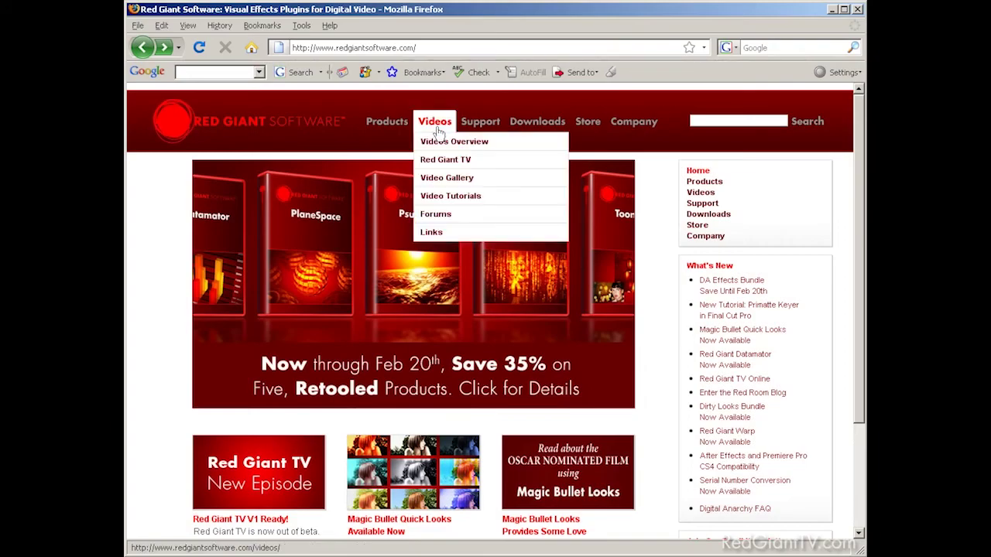
click(488, 198)
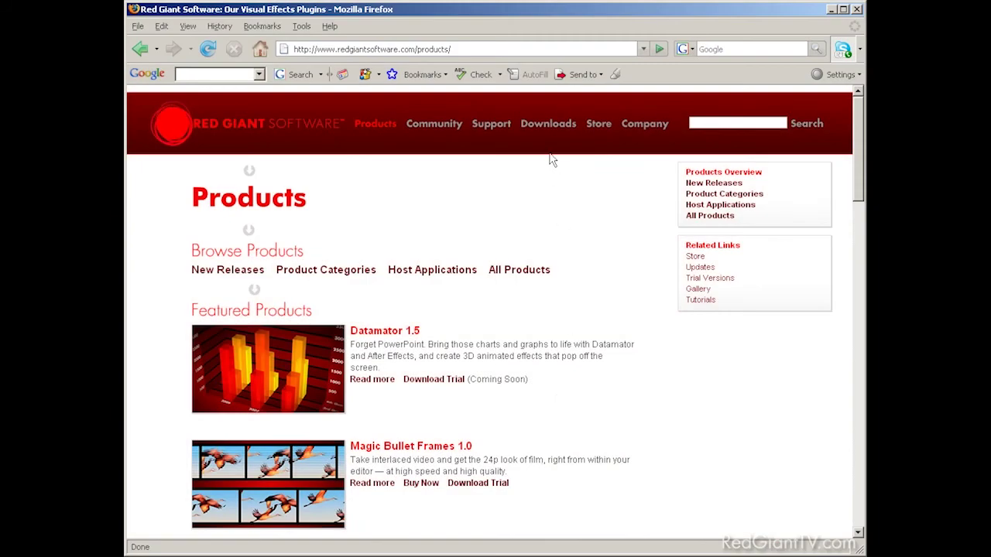
mouse_move(550, 135)
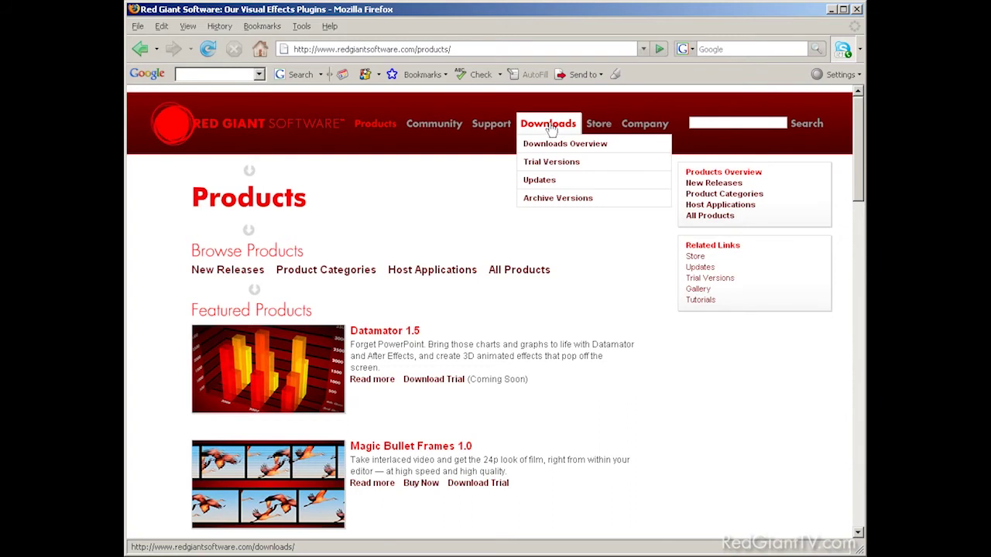
click(553, 164)
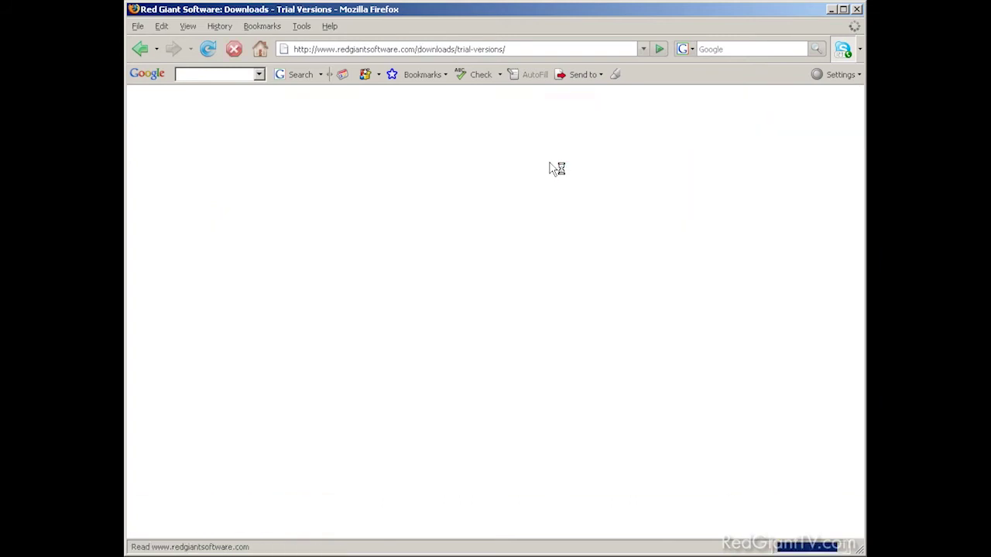